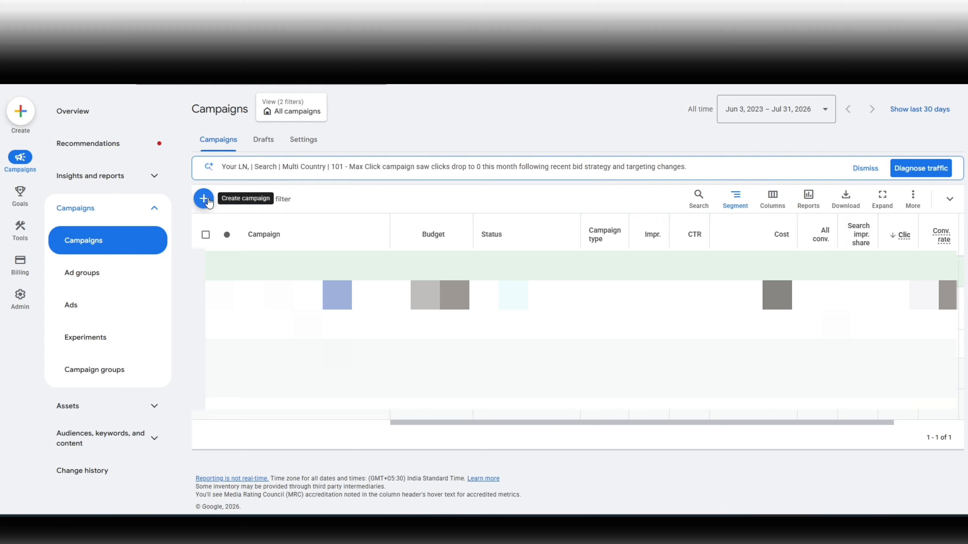
Step: Start a new campaign and choose Leads as the campaign objective
left_click(205, 199)
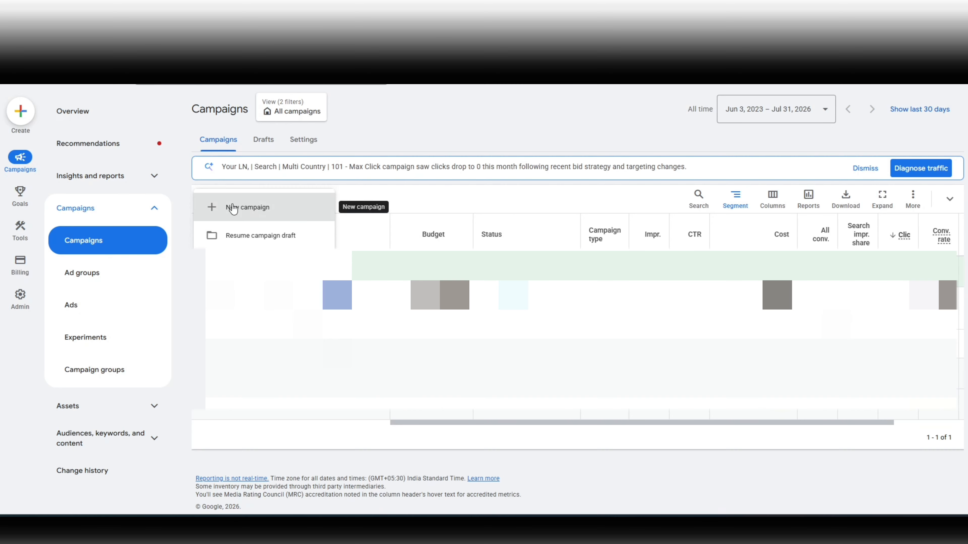
left_click(257, 215)
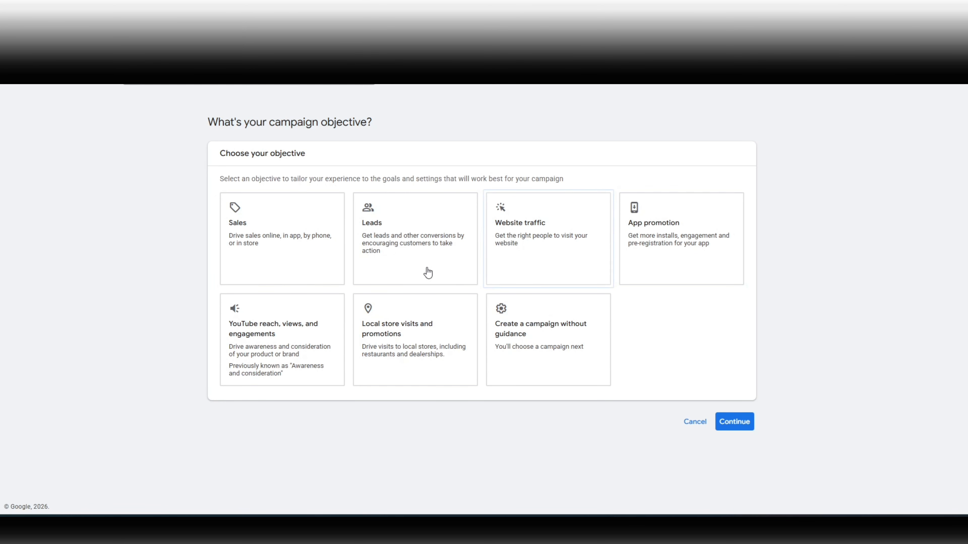
left_click(414, 261)
Step: Remove the Phone call leads conversion goal from the campaign's goals
scroll(412, 255, "down", 4)
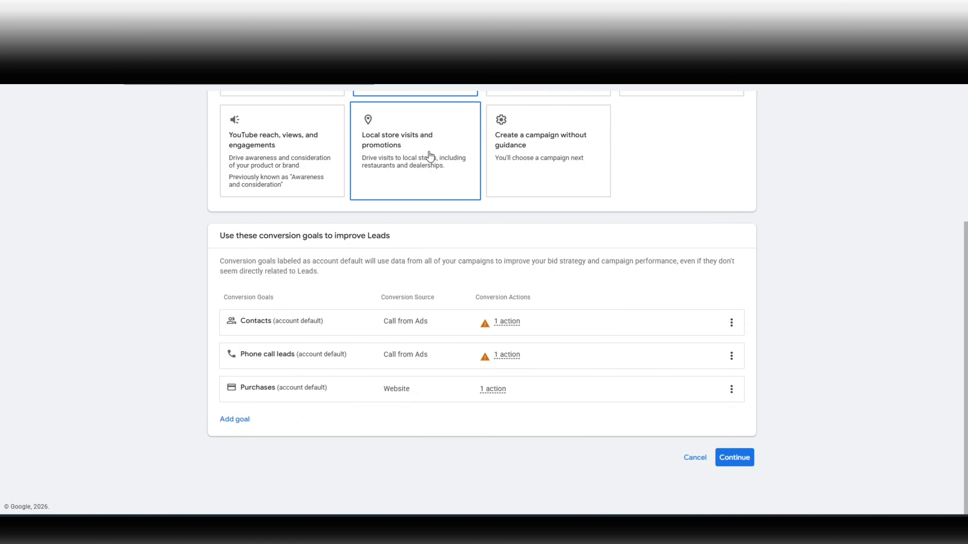
scroll(429, 155, "up", 4)
scroll(275, 289, "down", 4)
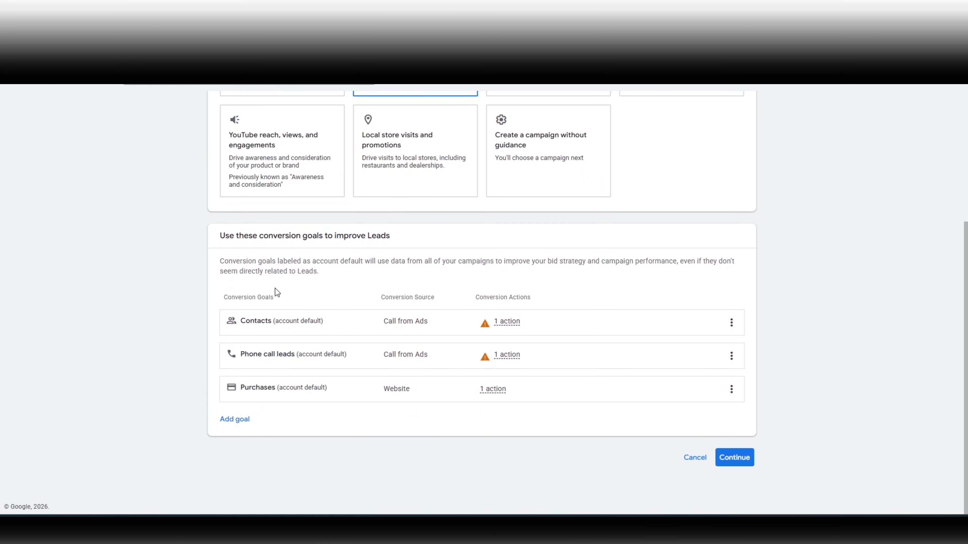
triple_click(228, 234)
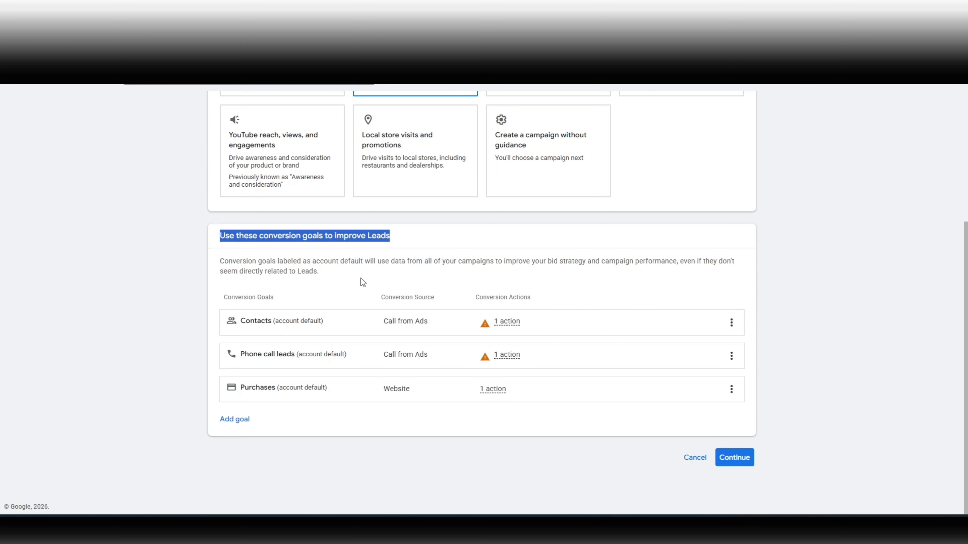
triple_click(230, 297)
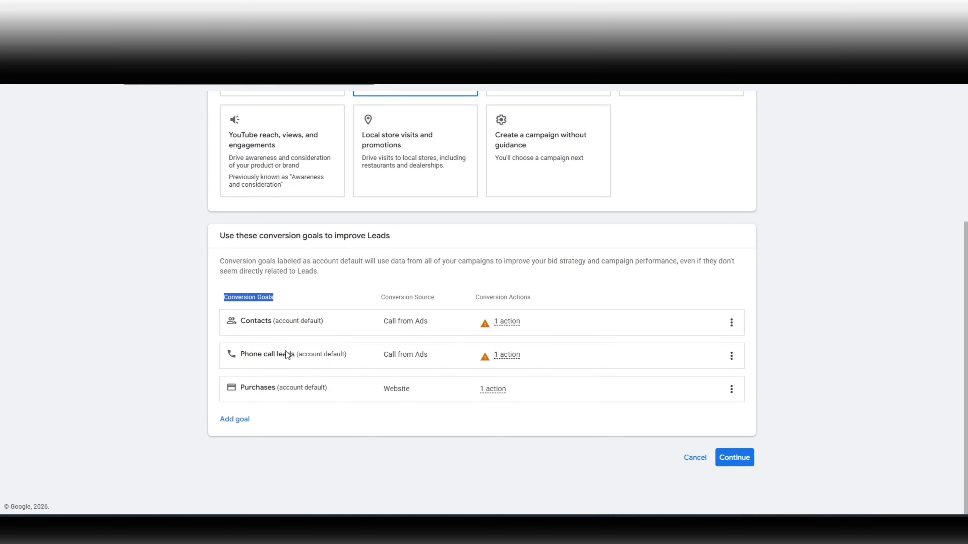
left_click(735, 351)
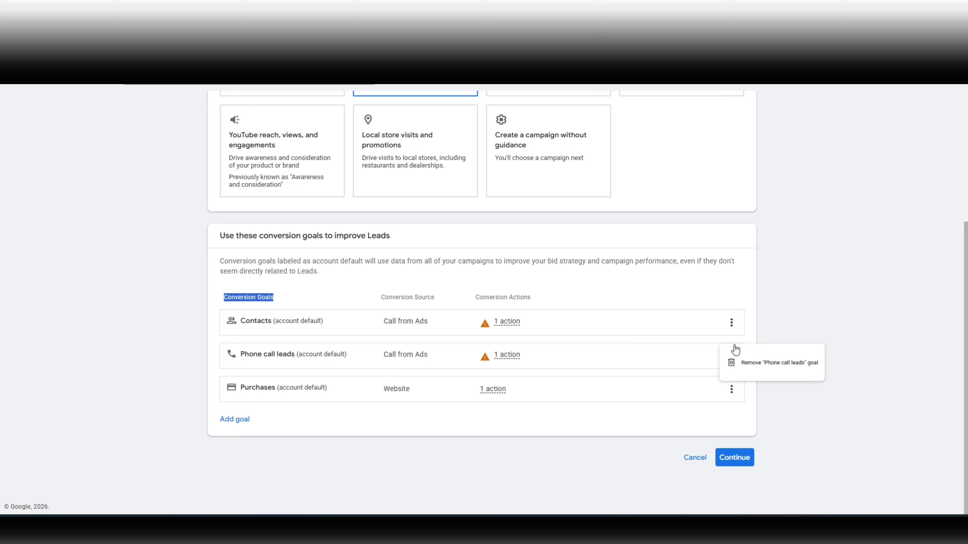
left_click(739, 365)
left_click(591, 318)
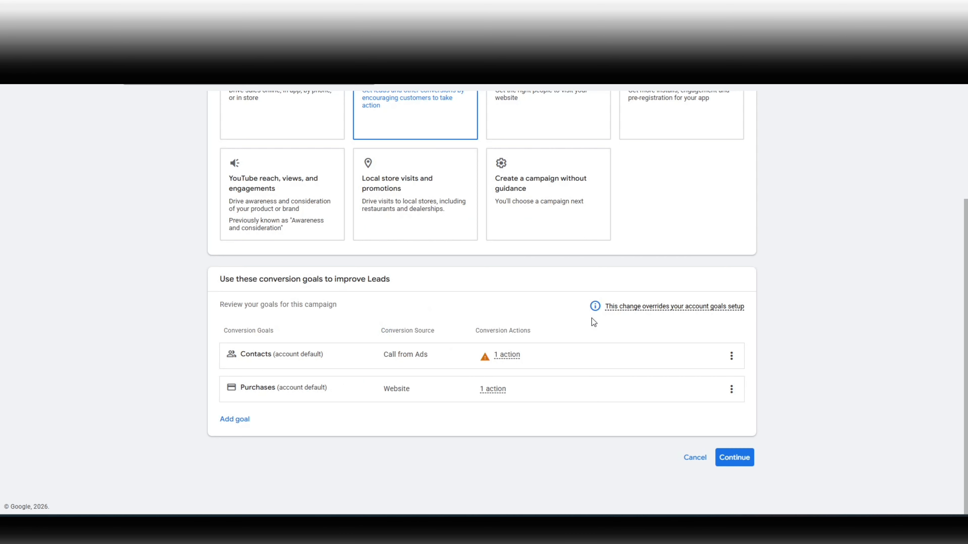
Step: Remove the Contacts conversion goal, leaving only Purchases
left_click(731, 356)
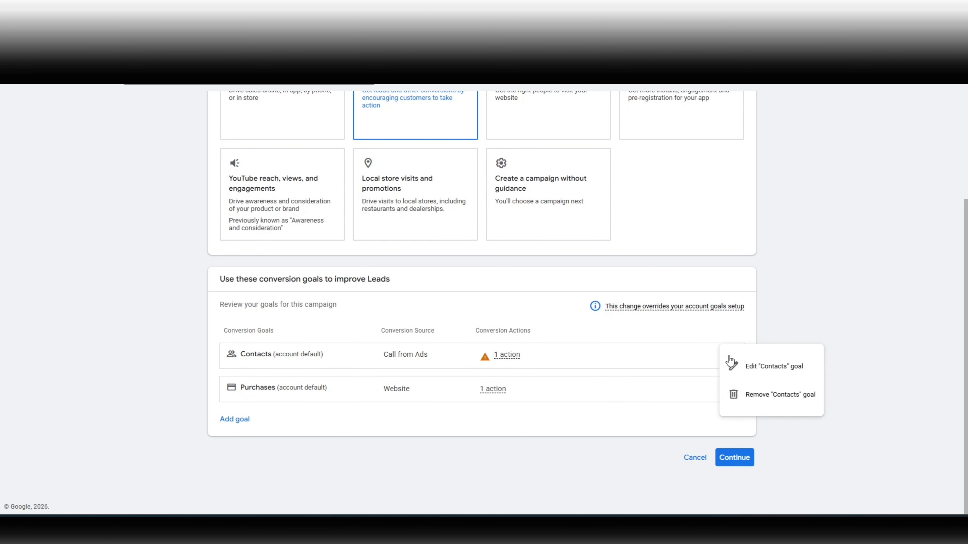
left_click(739, 395)
left_click(583, 316)
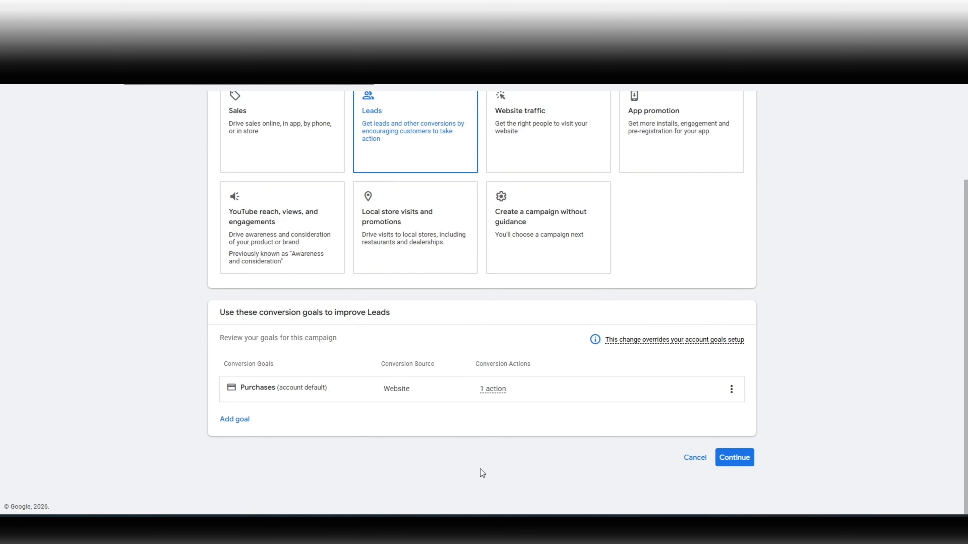
Step: Continue to the campaign type choices and select Search
left_click(729, 460)
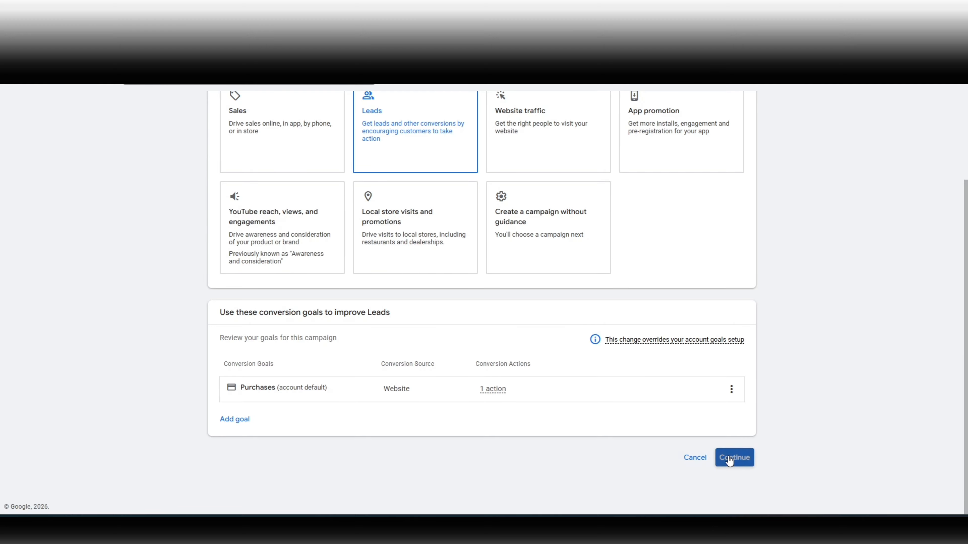
scroll(305, 384, "down", 3)
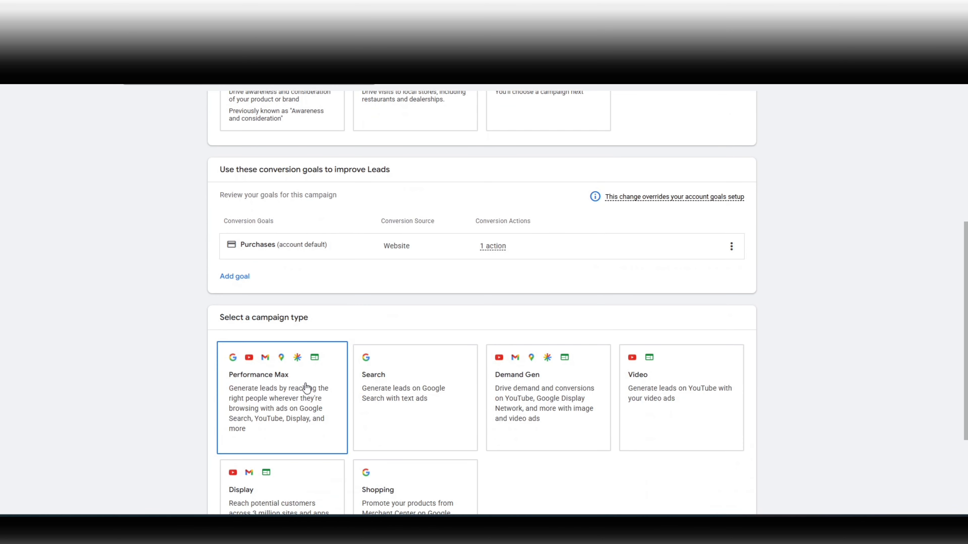
scroll(305, 376, "down", 2)
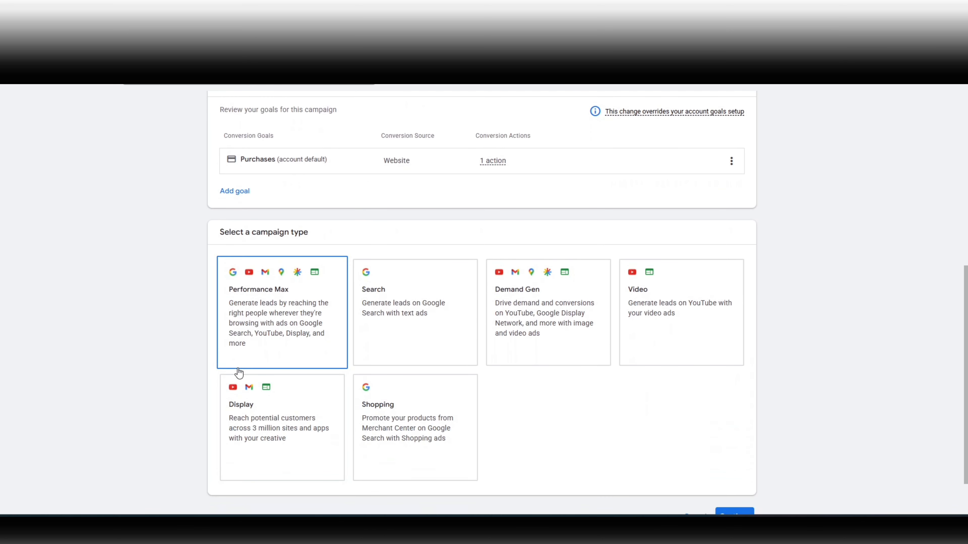
scroll(238, 372, "down", 2)
left_click(261, 372)
left_click(280, 289)
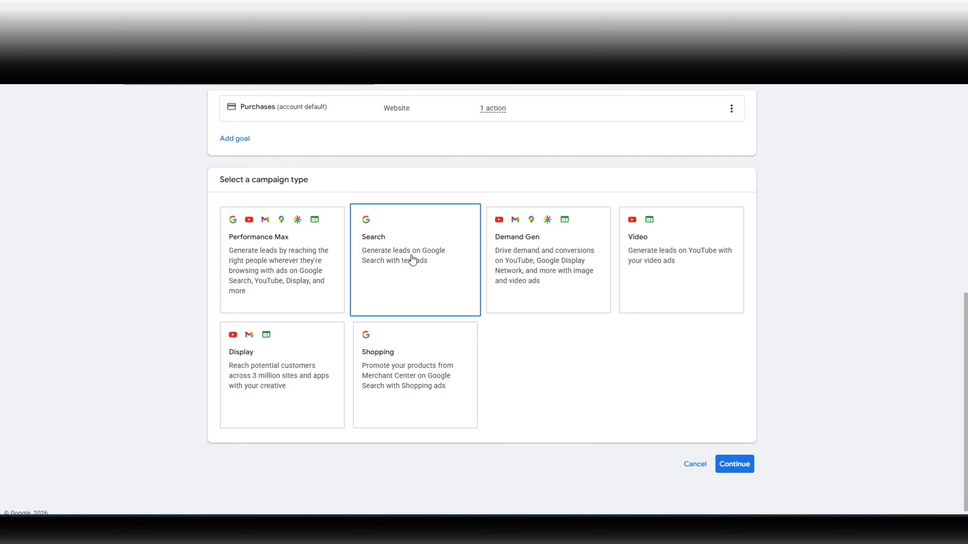
left_click(410, 268)
Step: Choose to create a new campaign instead of resuming a draft and name it "LN, | Real estate leads"
scroll(410, 268, "up", 3)
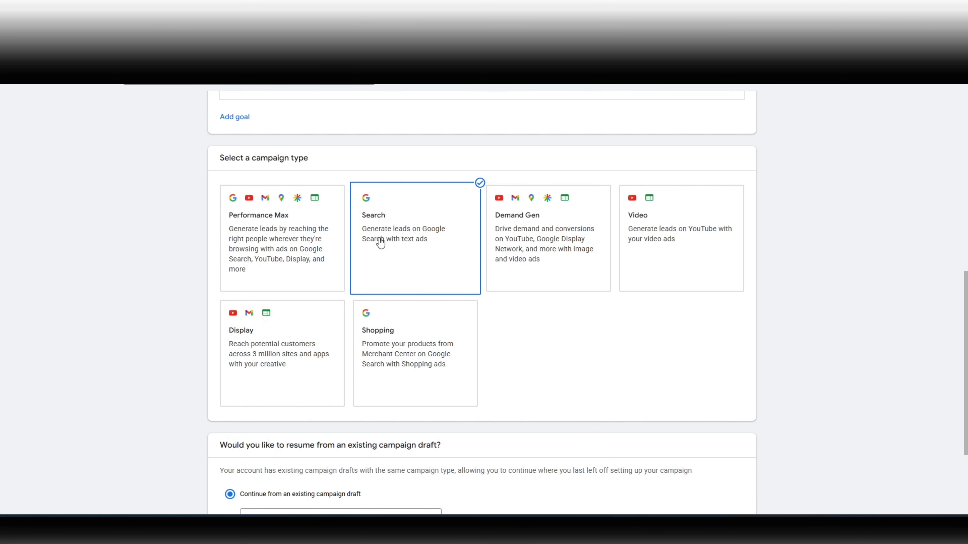
scroll(380, 240, "down", 3)
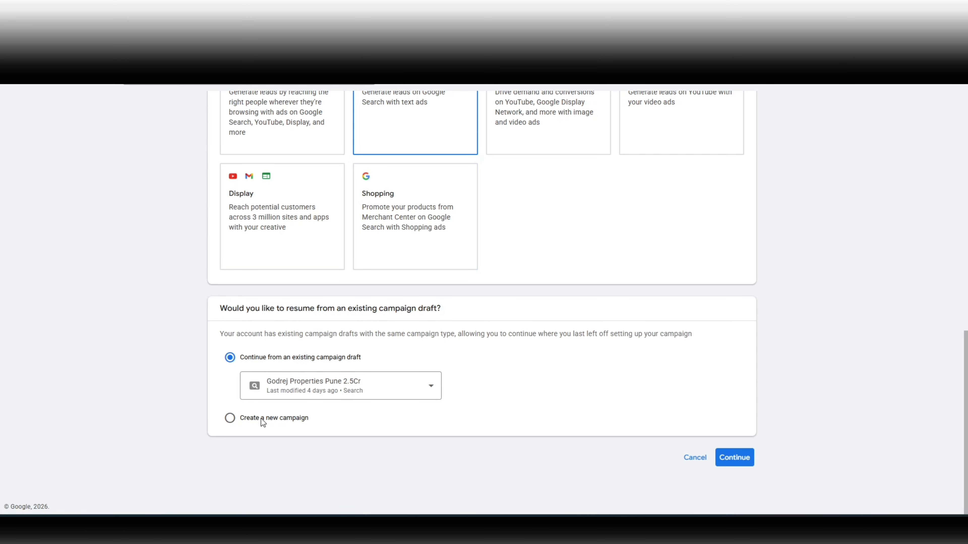
left_click(262, 419)
scroll(256, 418, "down", 1)
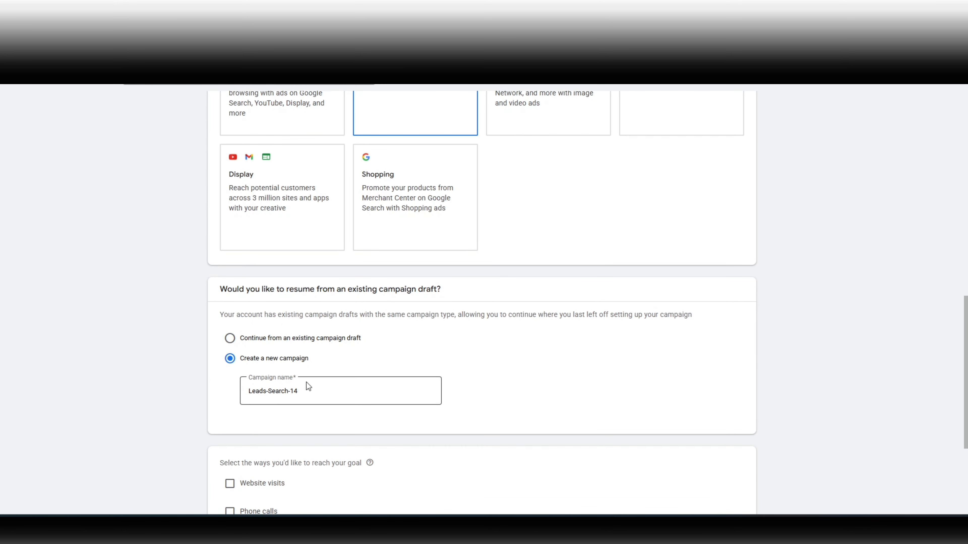
triple_click(289, 393)
type("LN,")
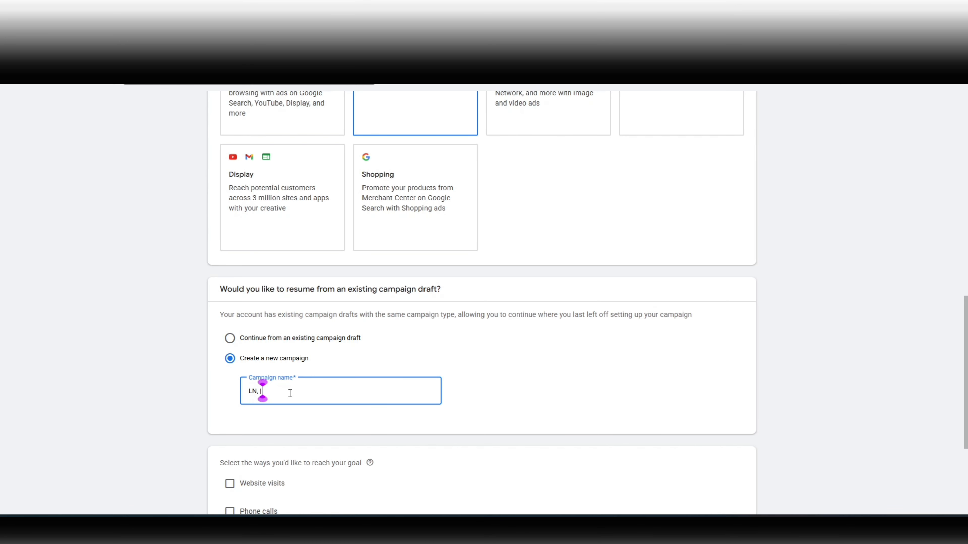
type(" | Real estate leads")
scroll(289, 393, "down", 4)
triple_click(259, 308)
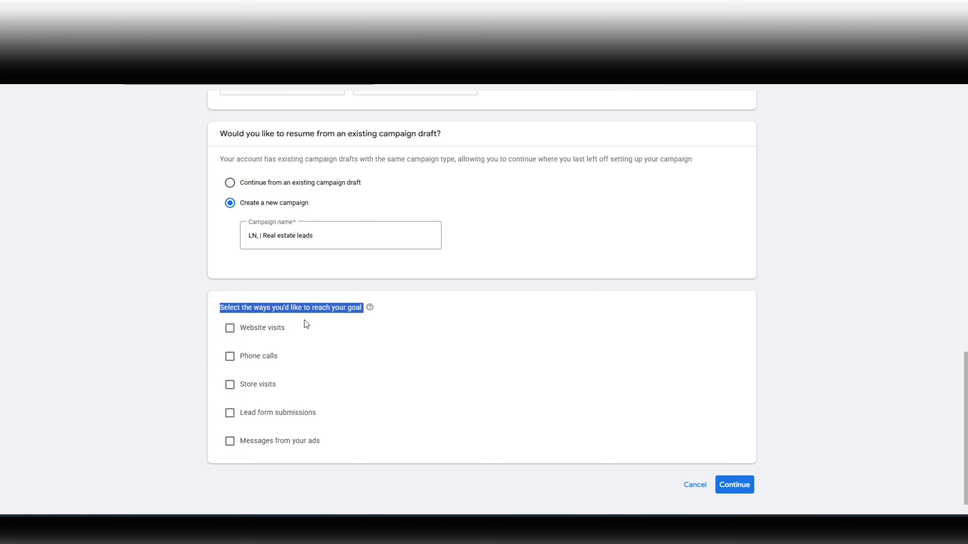
left_click(229, 330)
left_click(296, 360)
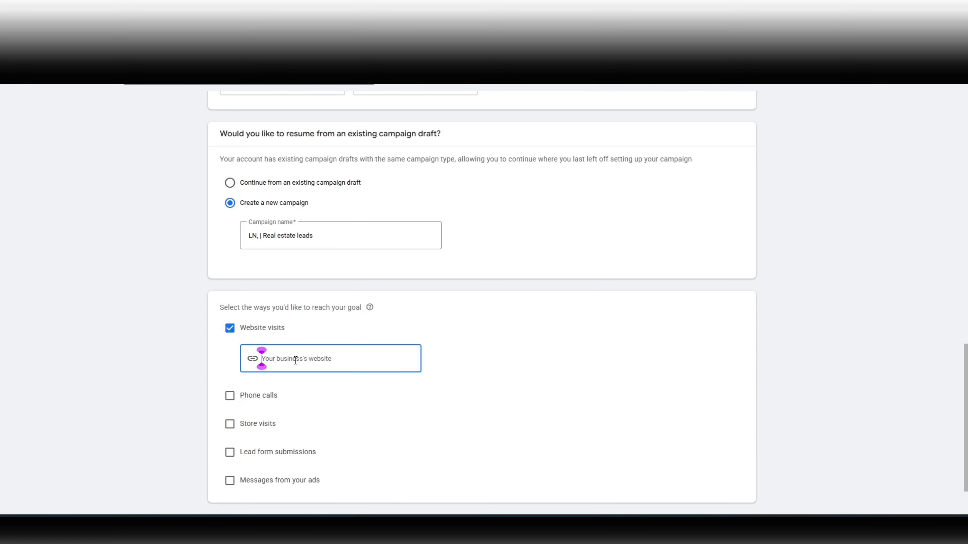
type("ww")
type(".")
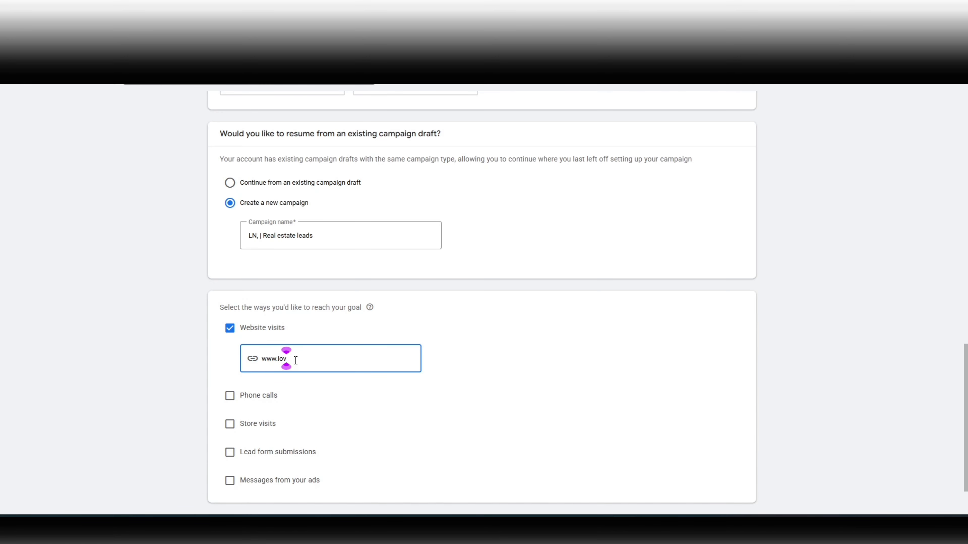
type("adswithloveneek.com")
scroll(277, 355, "down", 1)
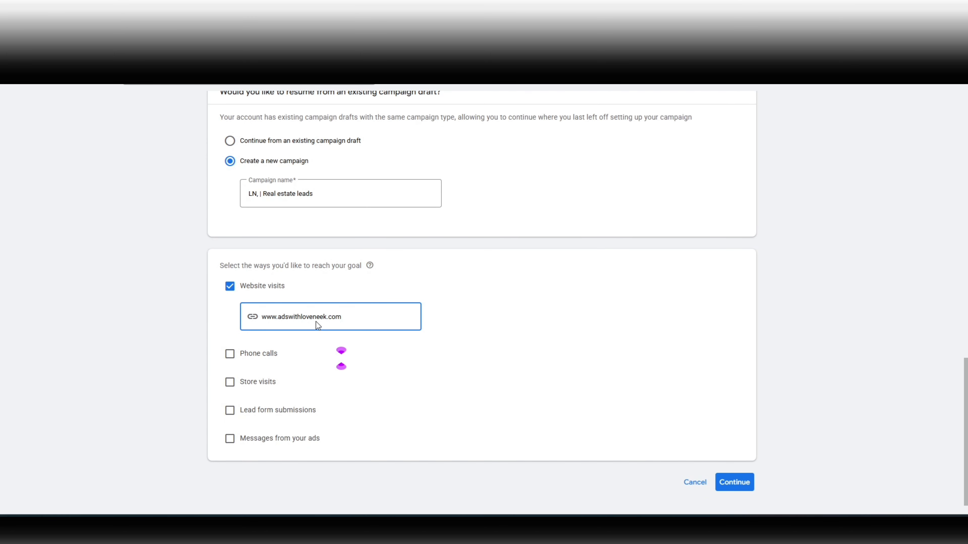
scroll(317, 324, "down", 1)
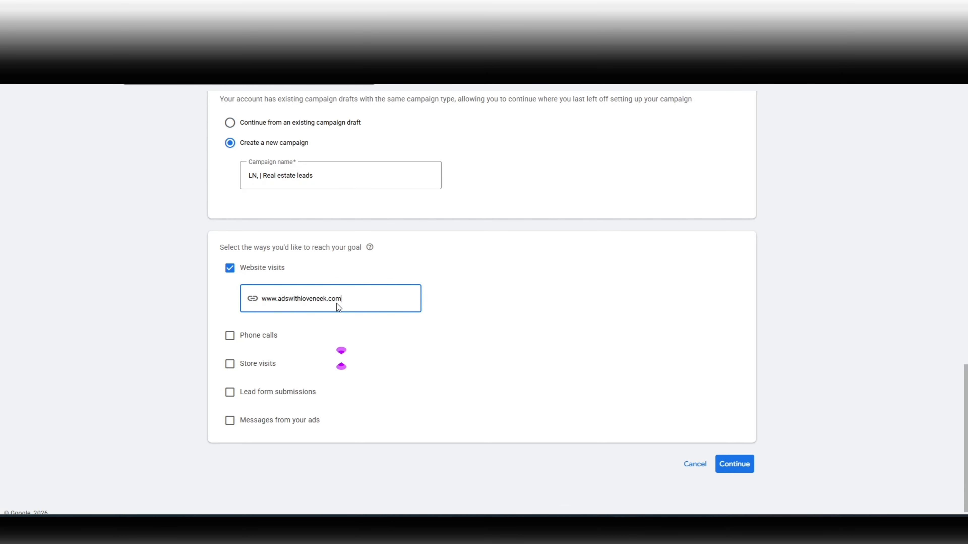
left_click(737, 465)
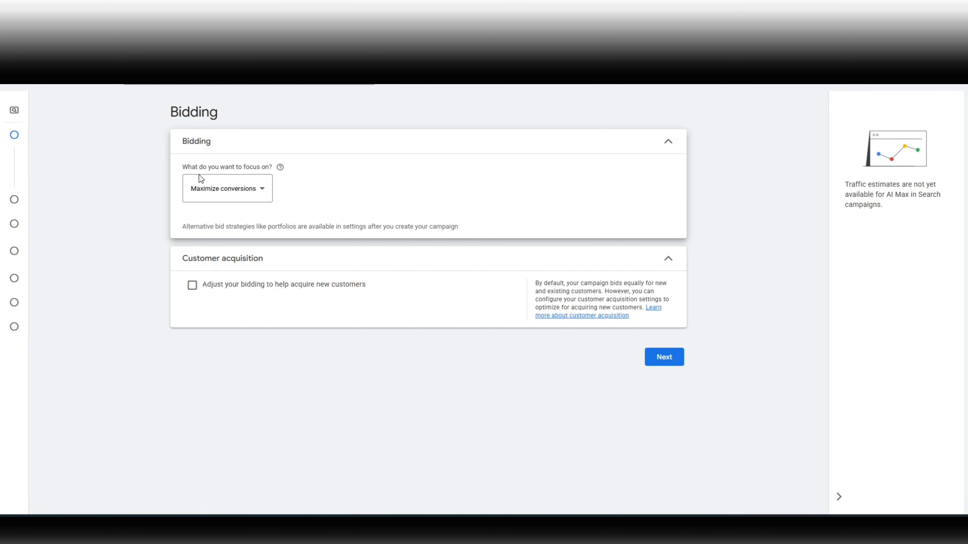
Step: Set the bidding focus to Clicks and enable a maximum cost per click bid limit
left_click(228, 196)
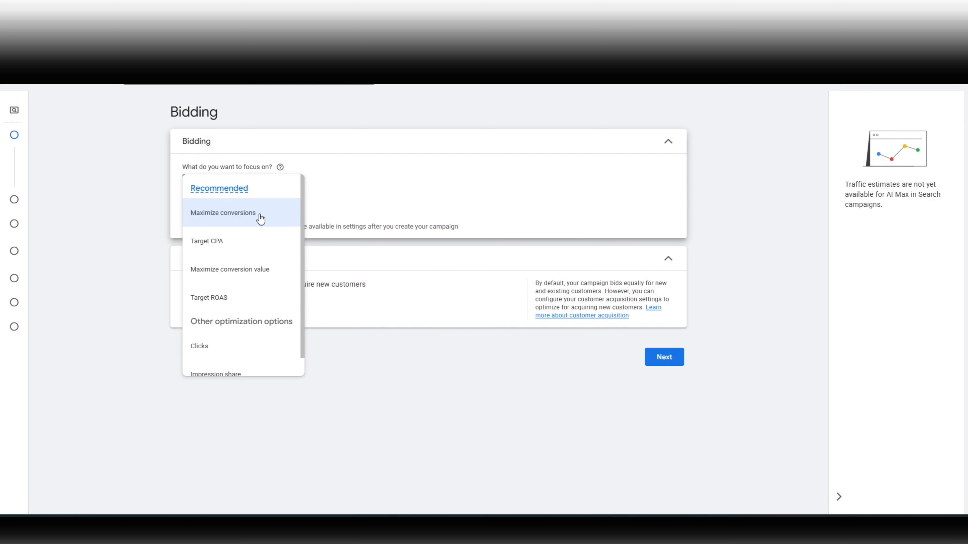
scroll(237, 312, "up", 1)
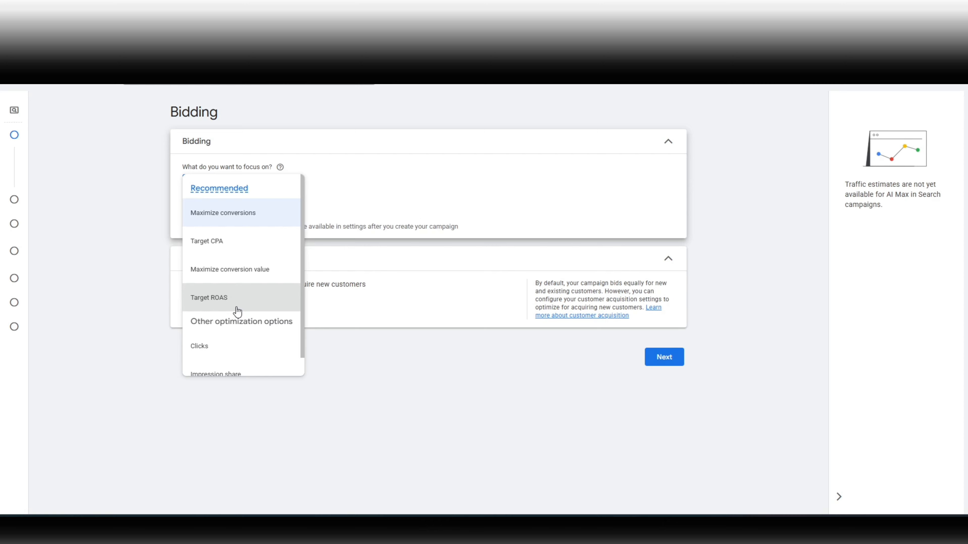
scroll(237, 311, "down", 1)
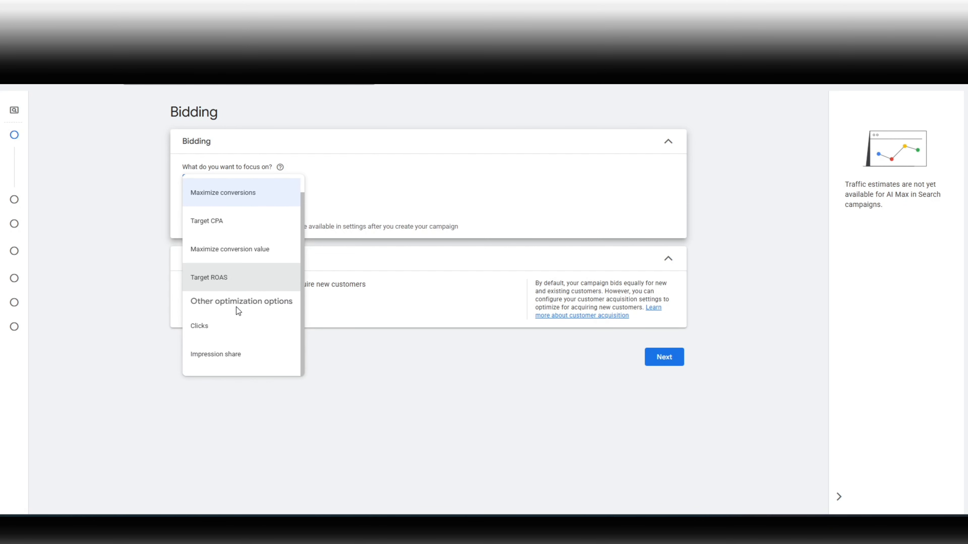
scroll(236, 307, "up", 1)
scroll(236, 307, "down", 1)
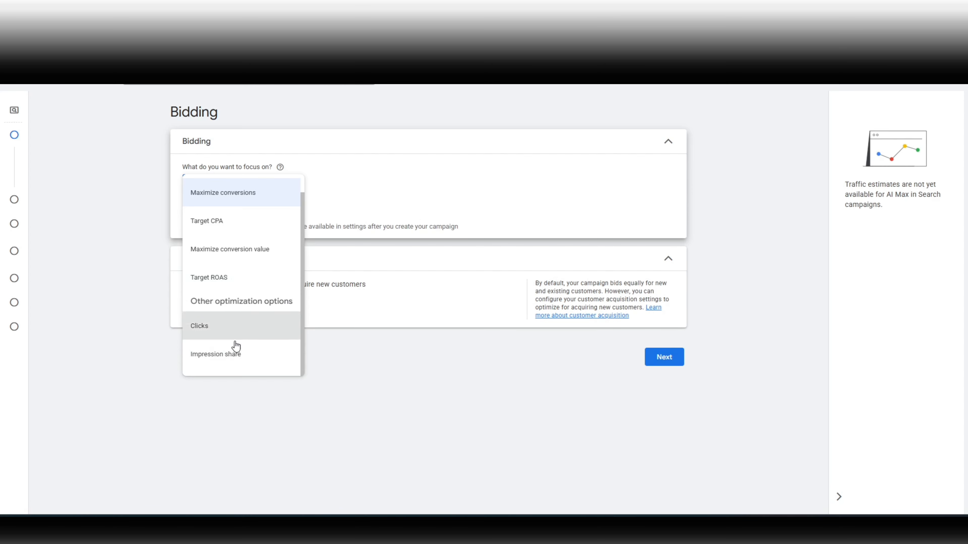
mouse_move(226, 334)
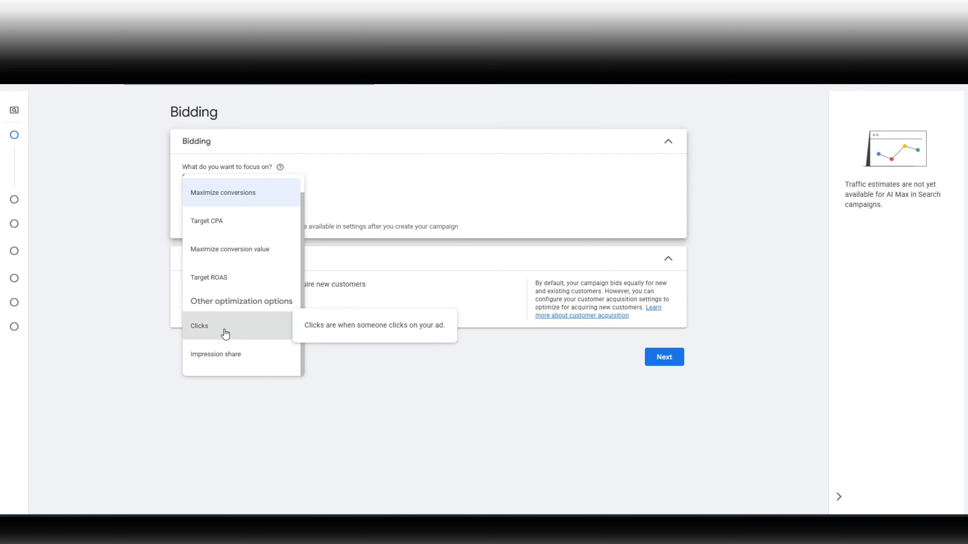
left_click(225, 334)
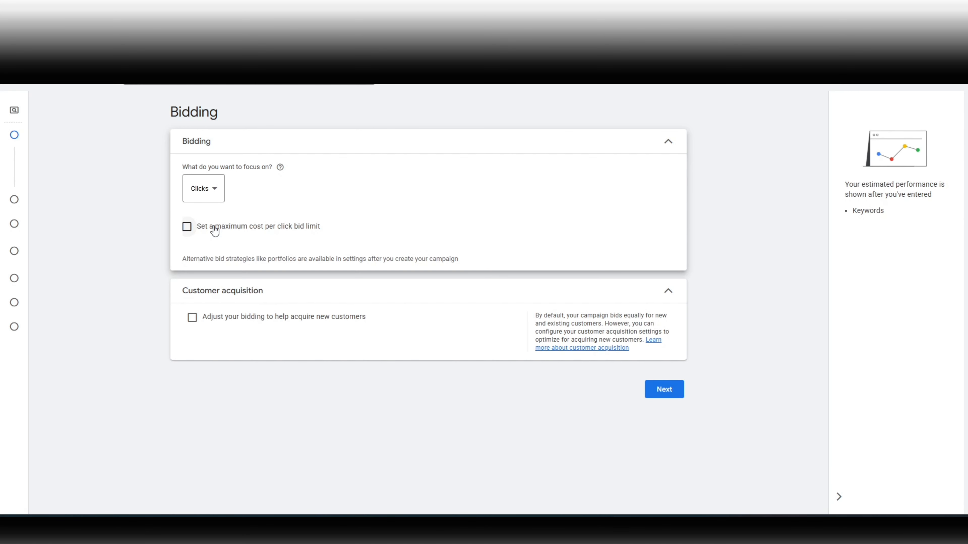
left_click(187, 228)
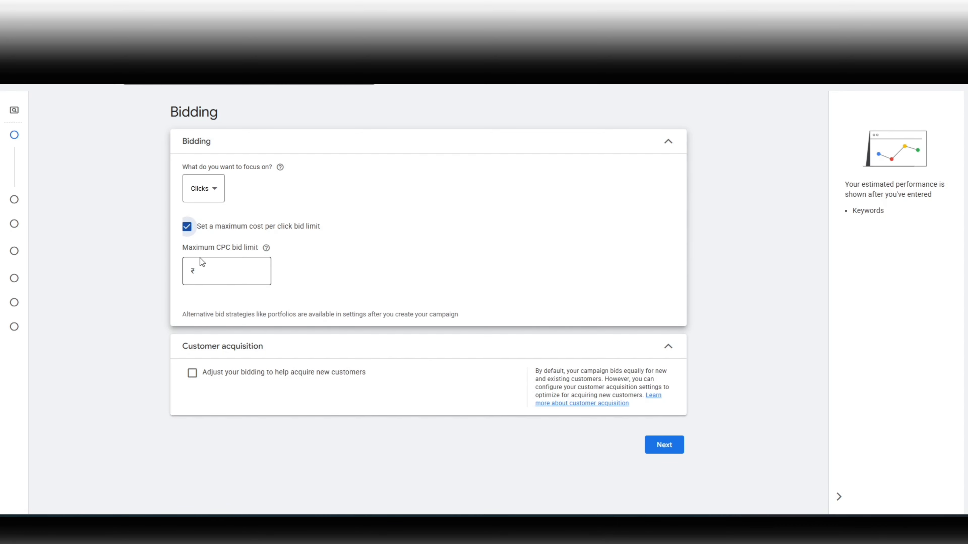
left_click(238, 278)
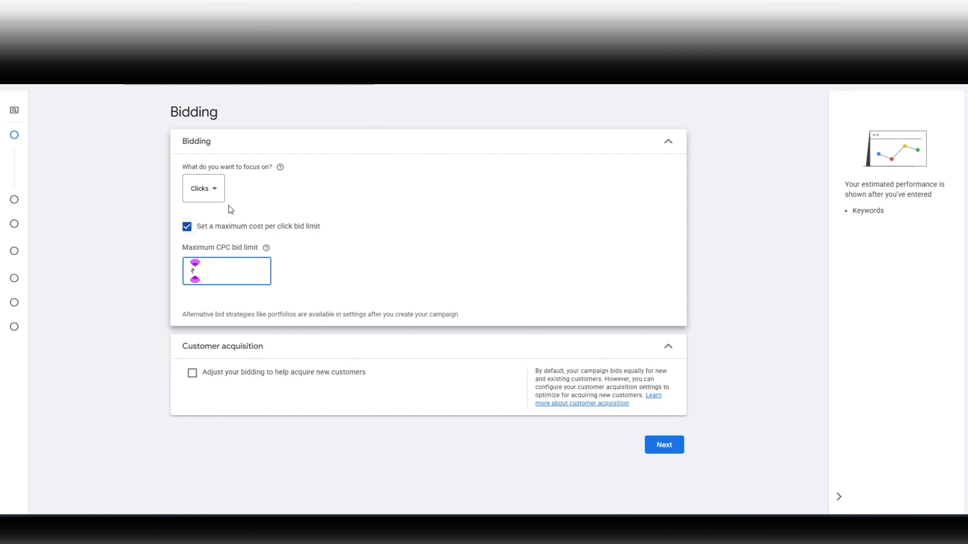
Step: Switch the bidding focus to Maximize conversions
left_click(212, 191)
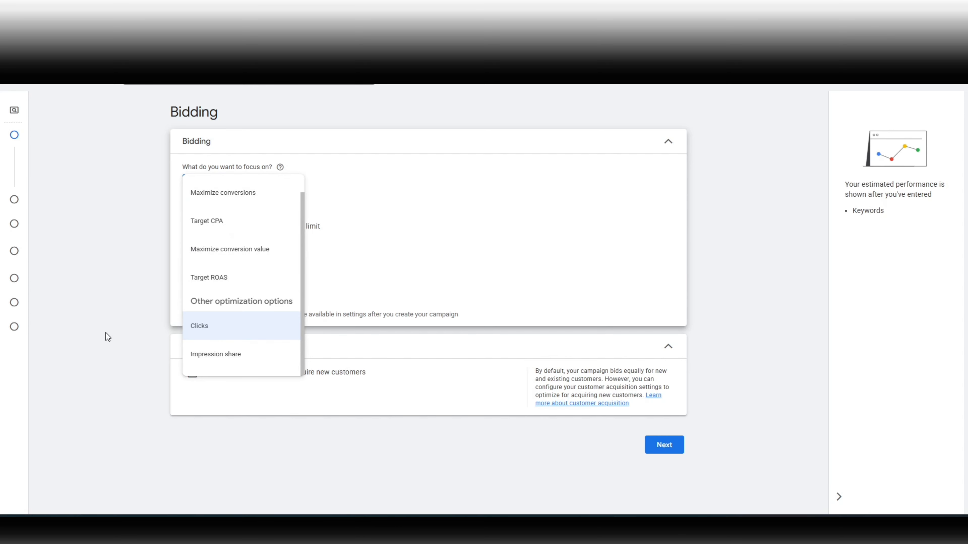
left_click(131, 306)
left_click(210, 268)
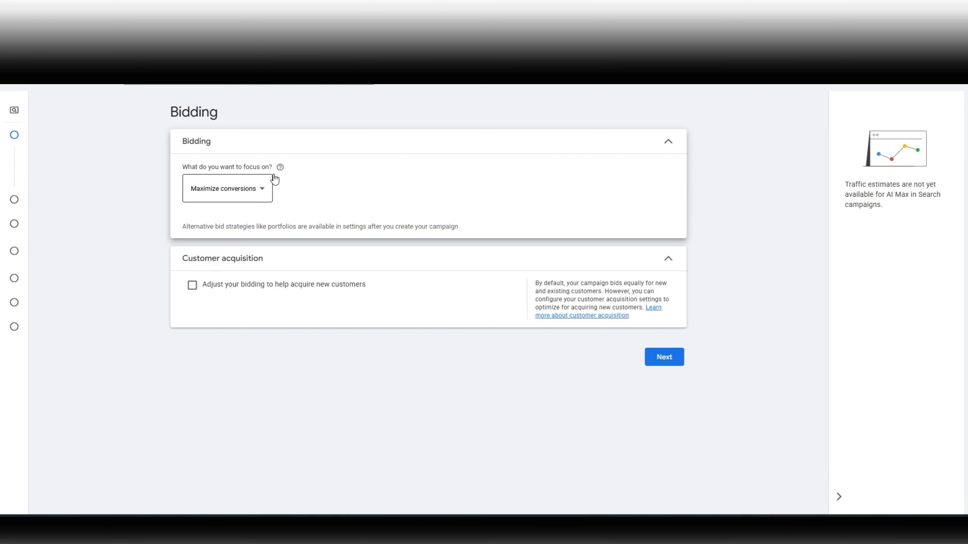
Step: Switch the bidding focus back to Clicks and re-enable the maximum CPC bid limit
left_click(209, 201)
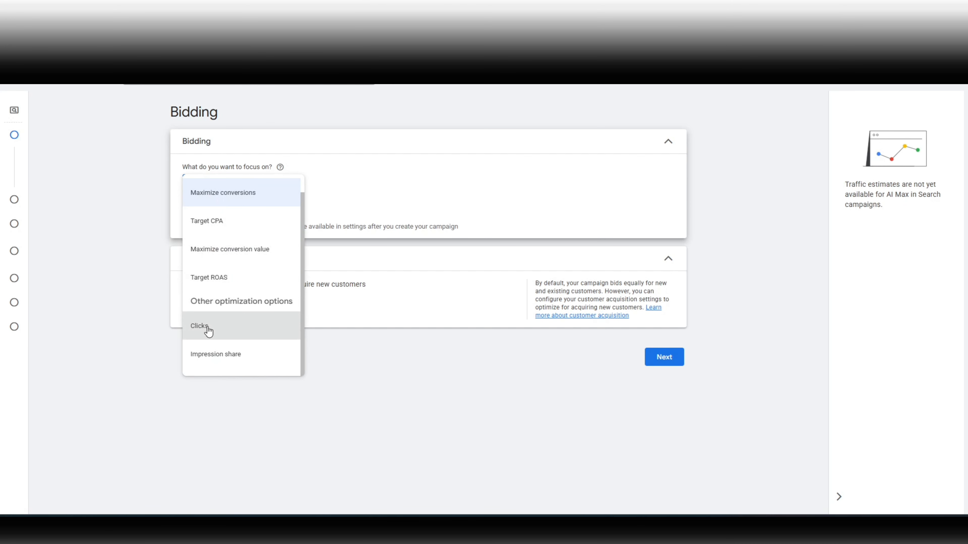
left_click(228, 338)
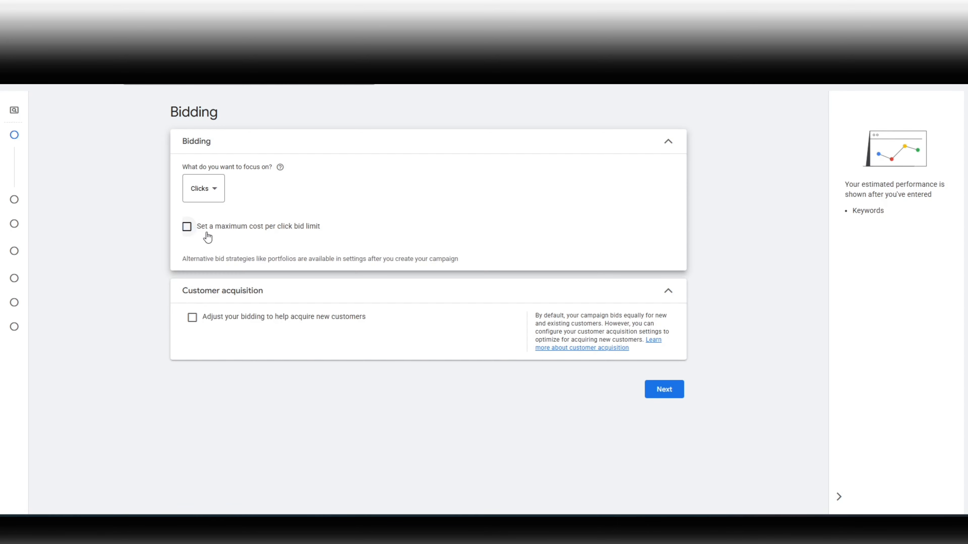
left_click(186, 230)
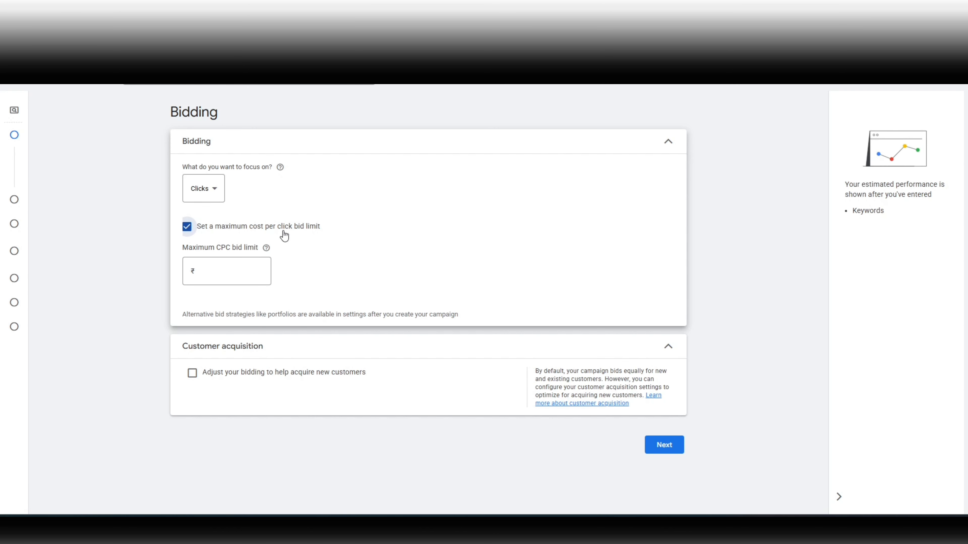
left_click(227, 269)
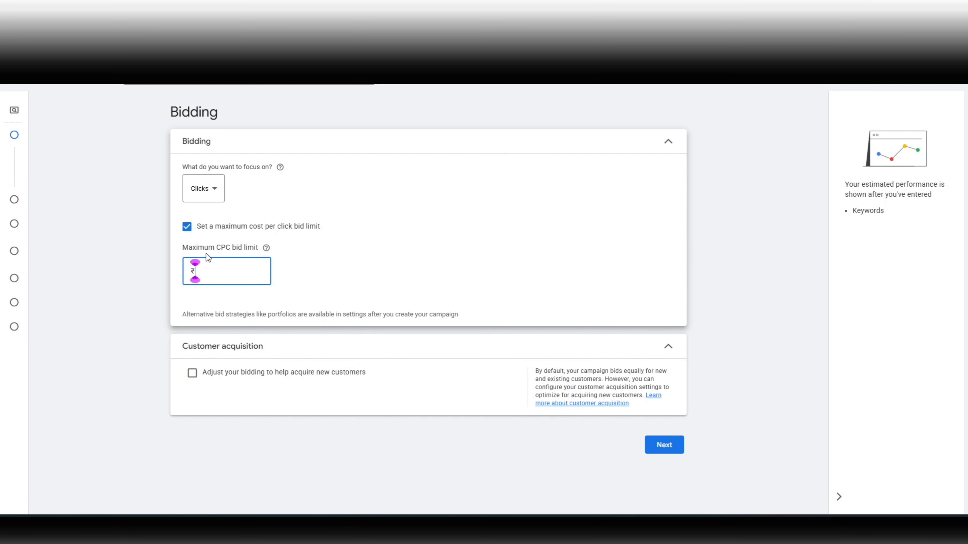
triple_click(231, 248)
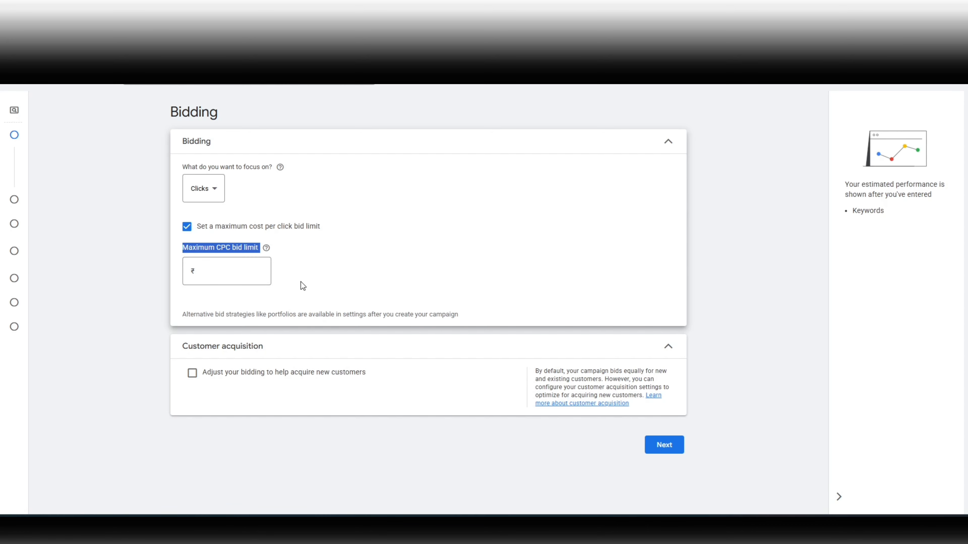
left_click(217, 272)
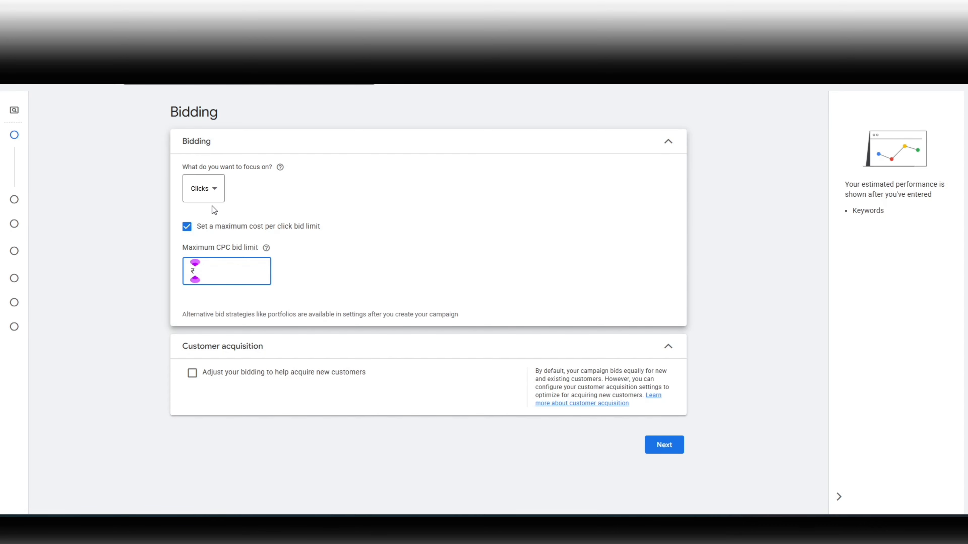
Step: Set the bidding focus to Target CPA with a target of ₹200 and continue to campaign settings
left_click(216, 195)
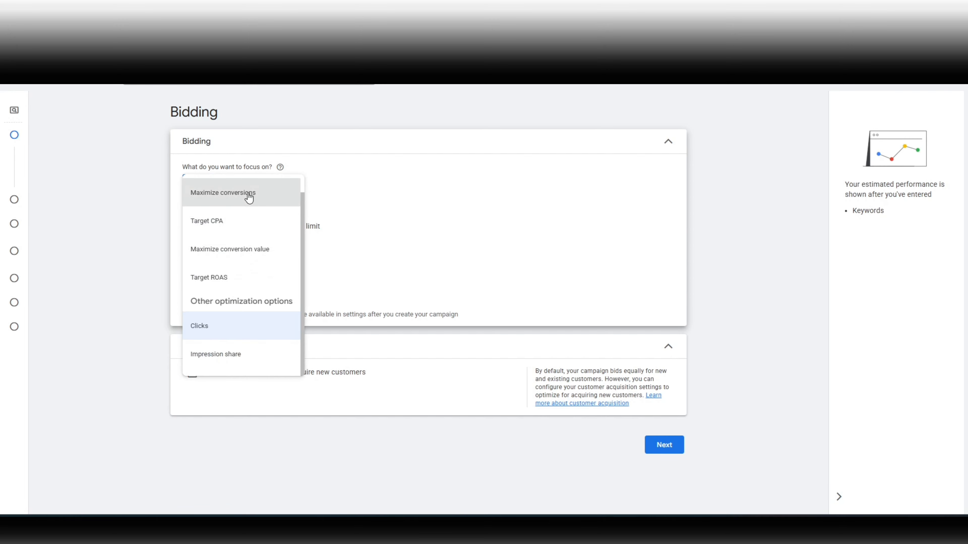
left_click(250, 196)
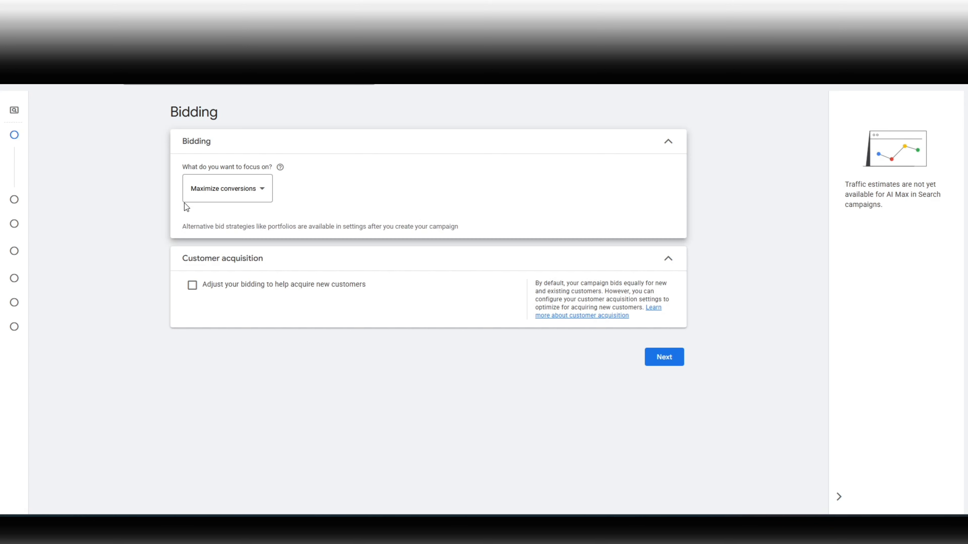
left_click(233, 201)
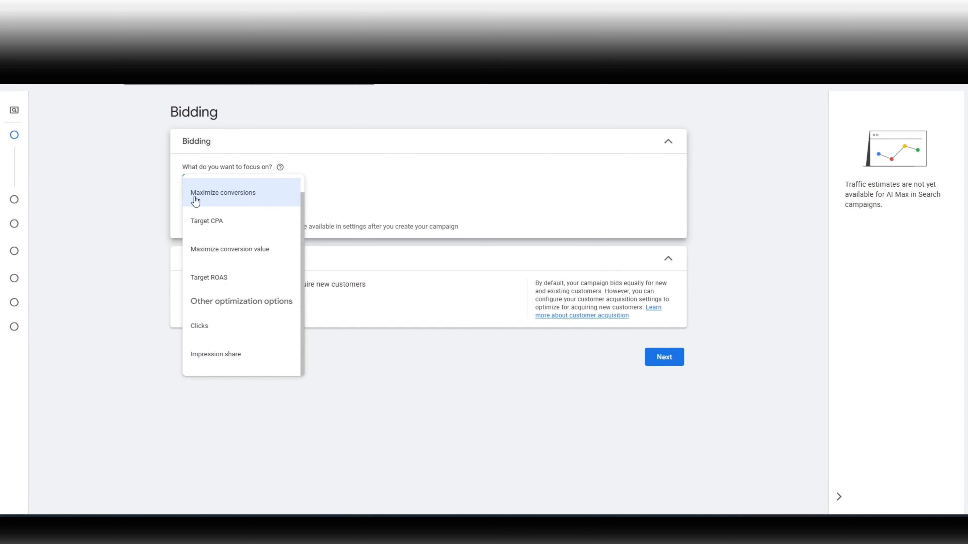
left_click(126, 204)
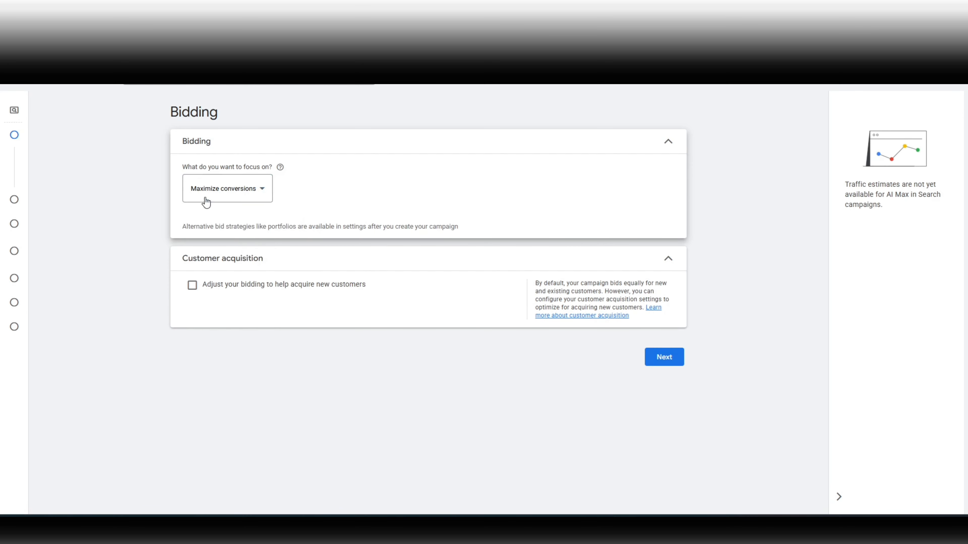
left_click(232, 199)
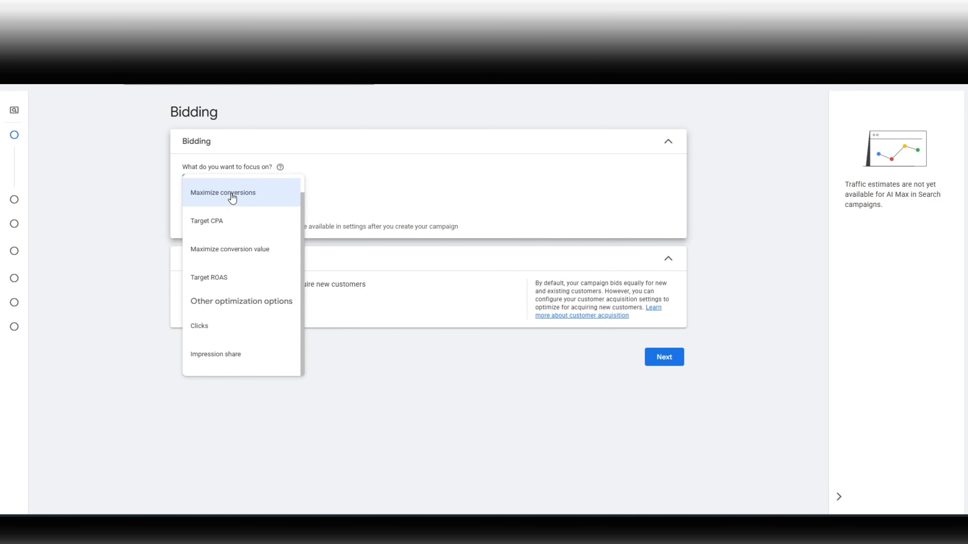
left_click(238, 231)
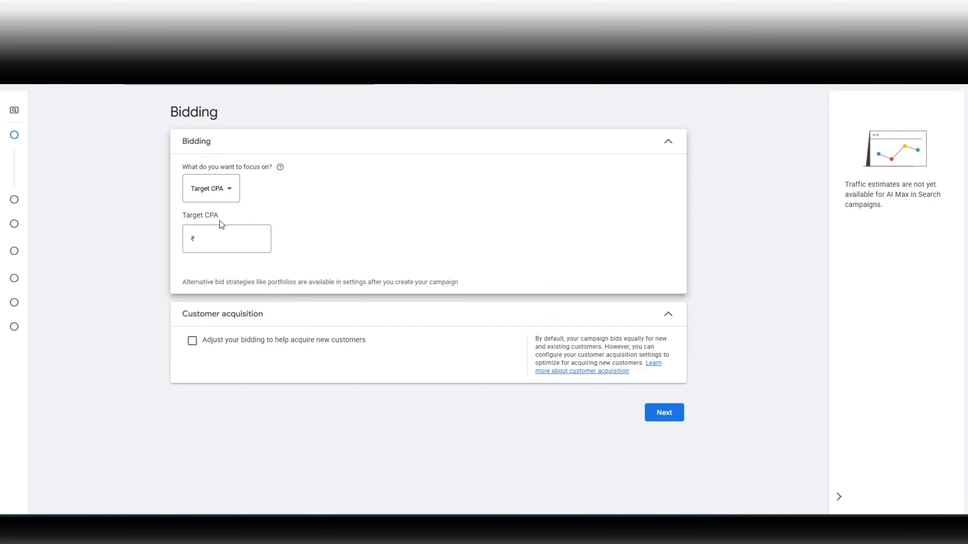
left_click(212, 248)
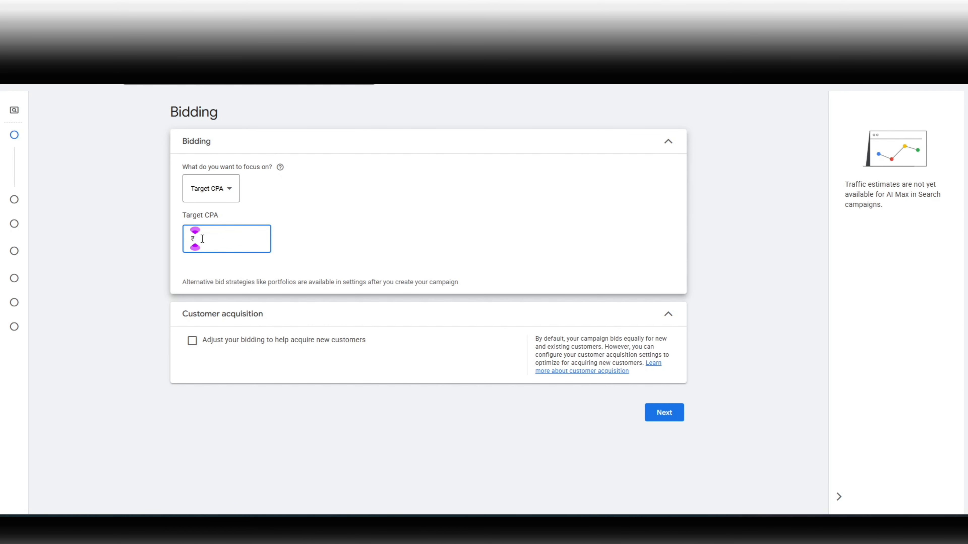
type("200")
left_click(304, 258)
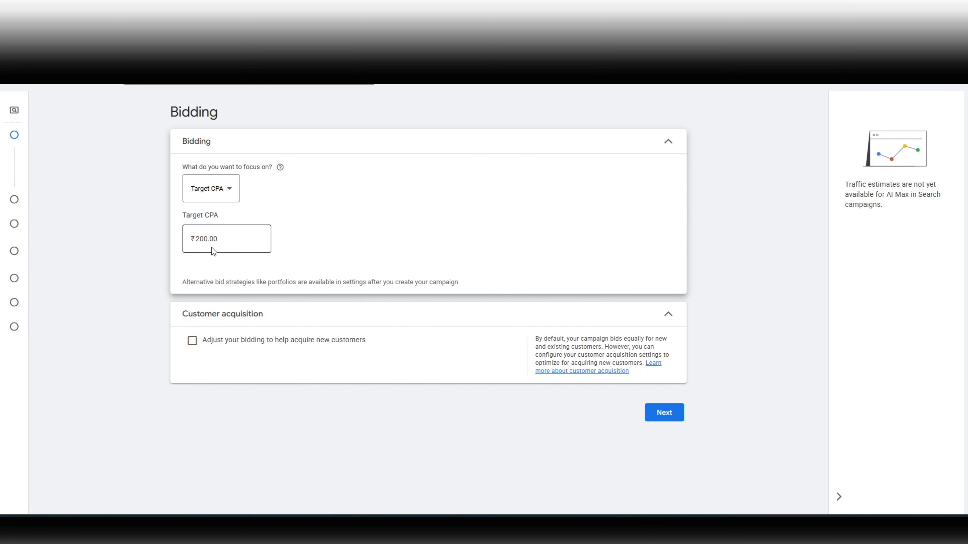
left_click(665, 413)
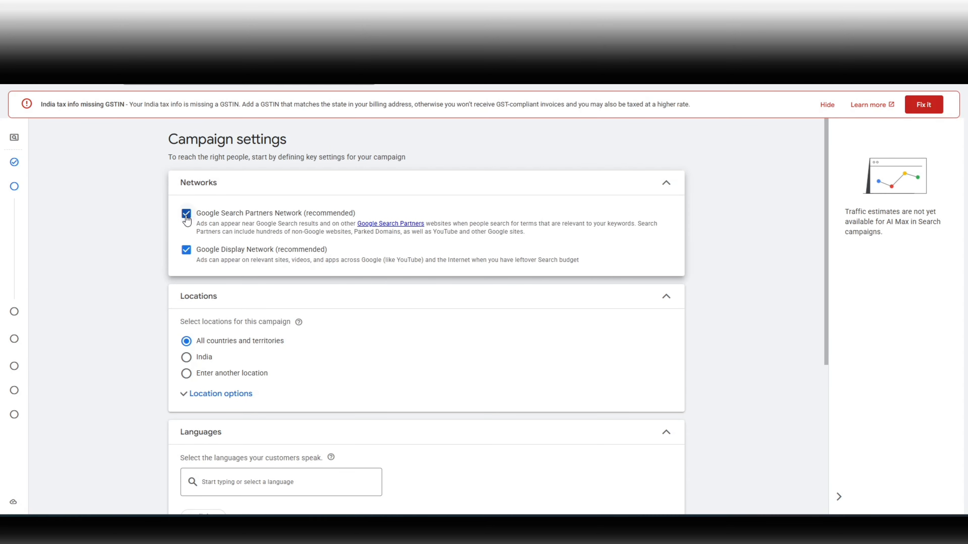
Step: Turn off the Google Search Partners Network and Google Display Network options
left_click(186, 218)
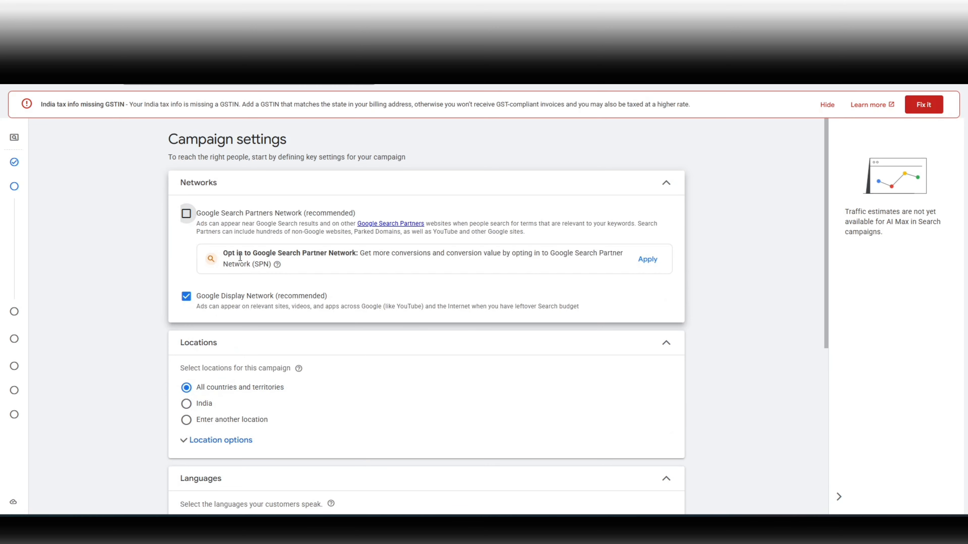
left_click(186, 303)
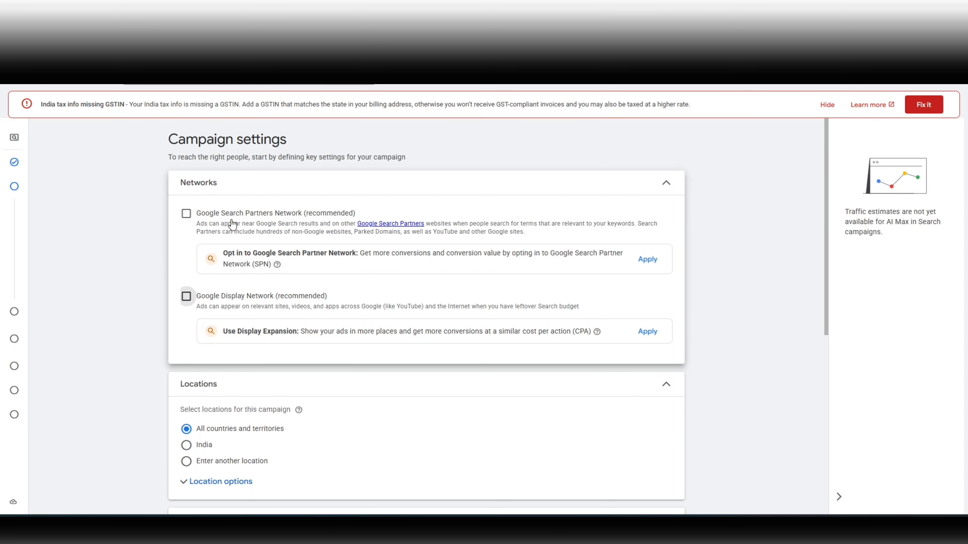
Step: Choose Enter another location and set the location option to Presence: People in or regularly in your included locations
scroll(228, 327, "down", 4)
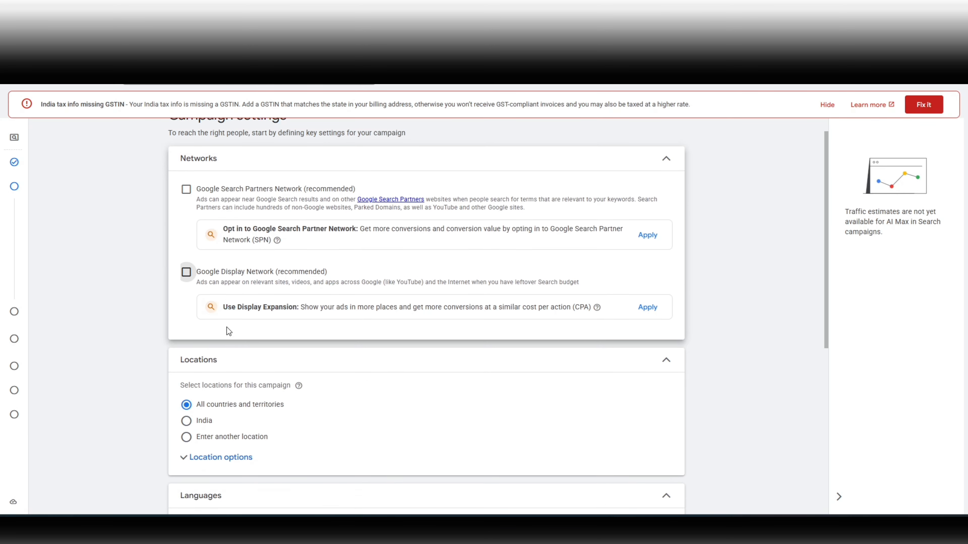
left_click(232, 338)
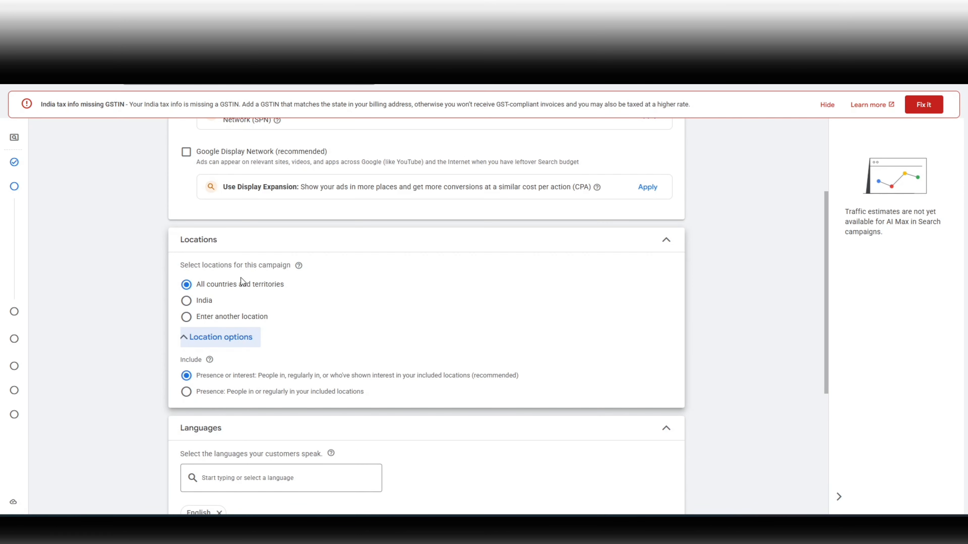
scroll(266, 274, "down", 2)
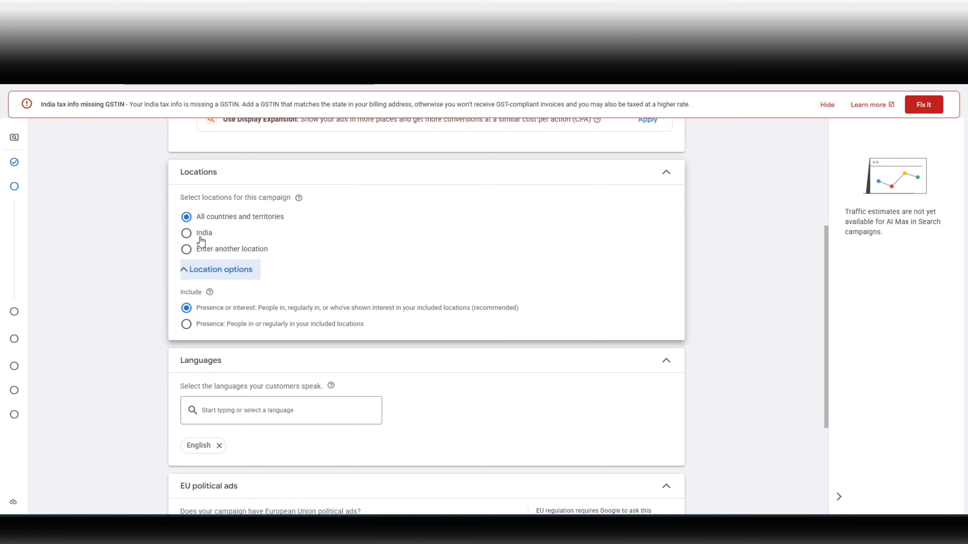
left_click(201, 253)
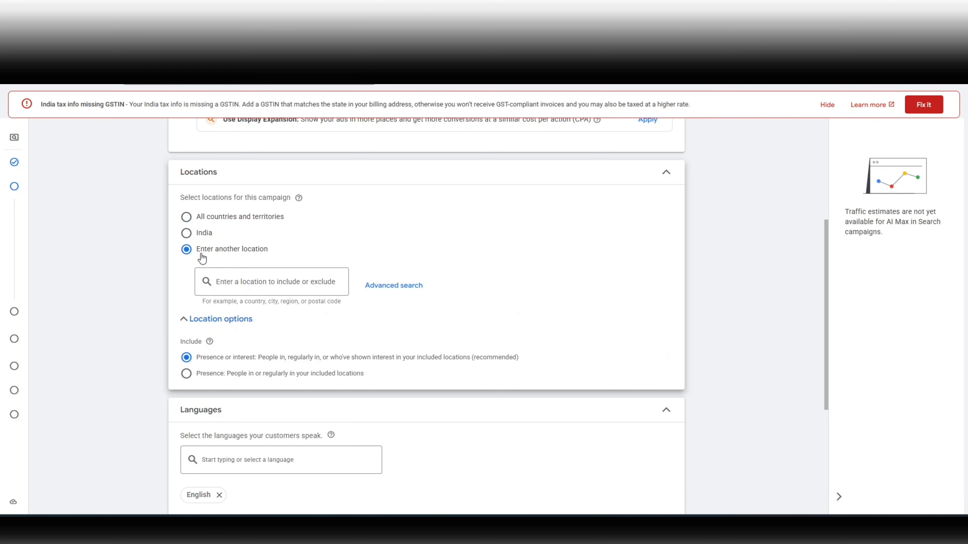
left_click(256, 283)
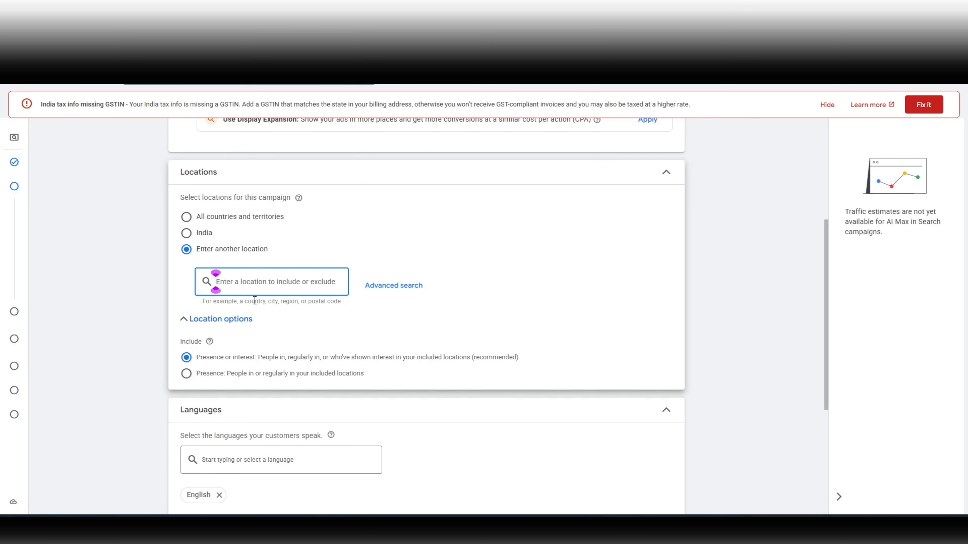
left_click(208, 381)
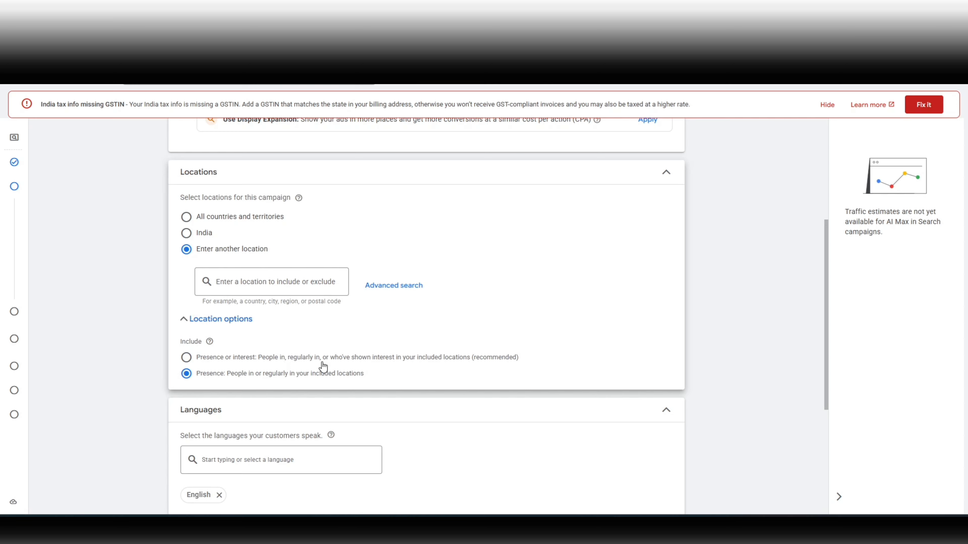
Step: Expand the Audience segments section and review the languages, EU political ads and audience settings
scroll(323, 366, "down", 1)
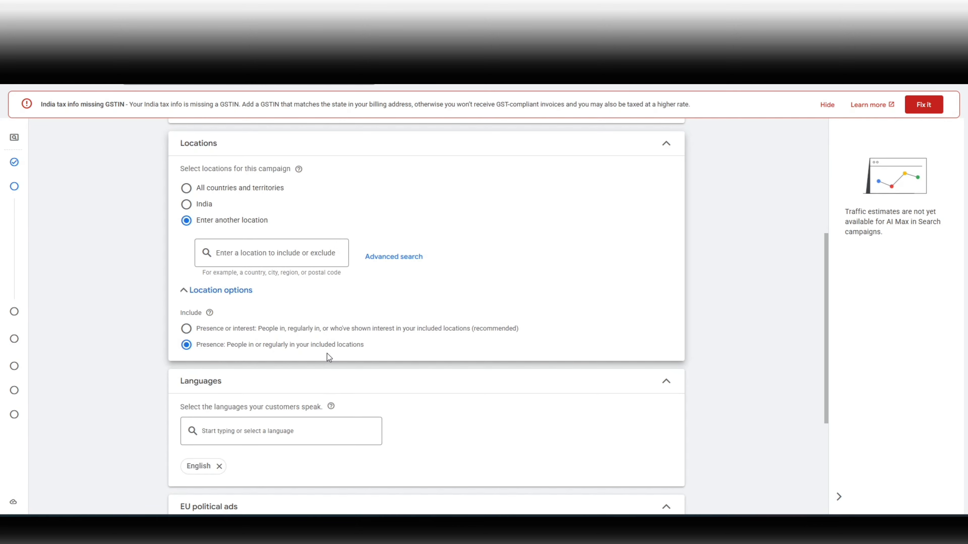
scroll(329, 357, "down", 2)
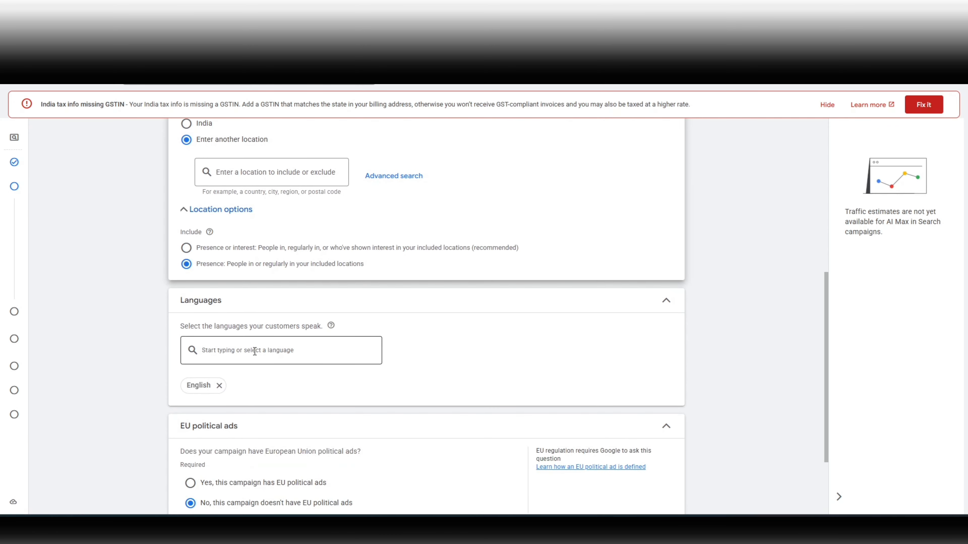
scroll(272, 335, "down", 1)
scroll(252, 311, "down", 1)
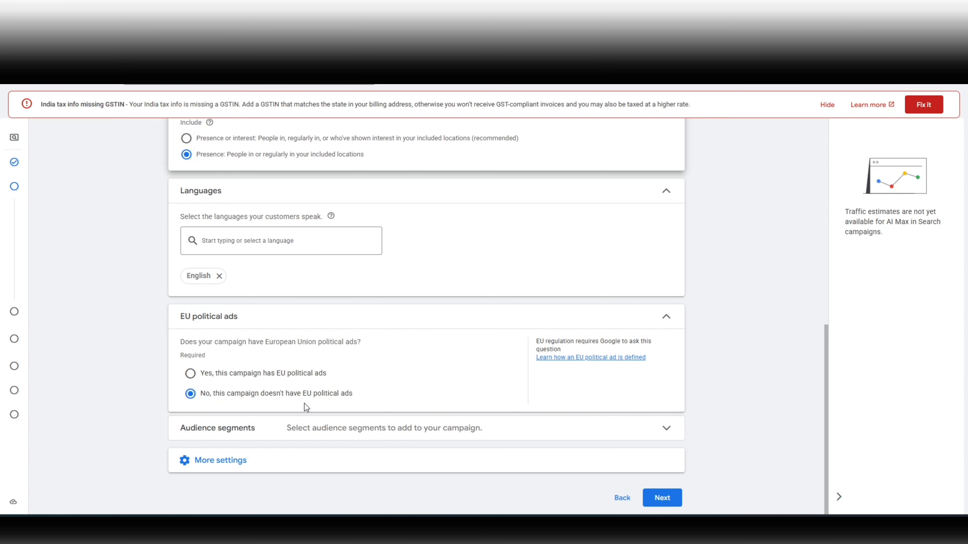
left_click(259, 431)
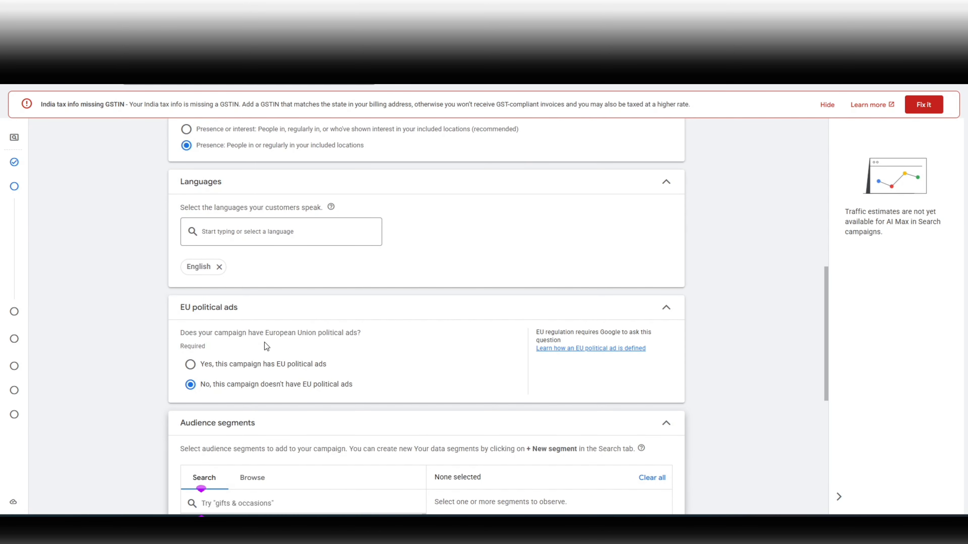
scroll(265, 342, "up", 1)
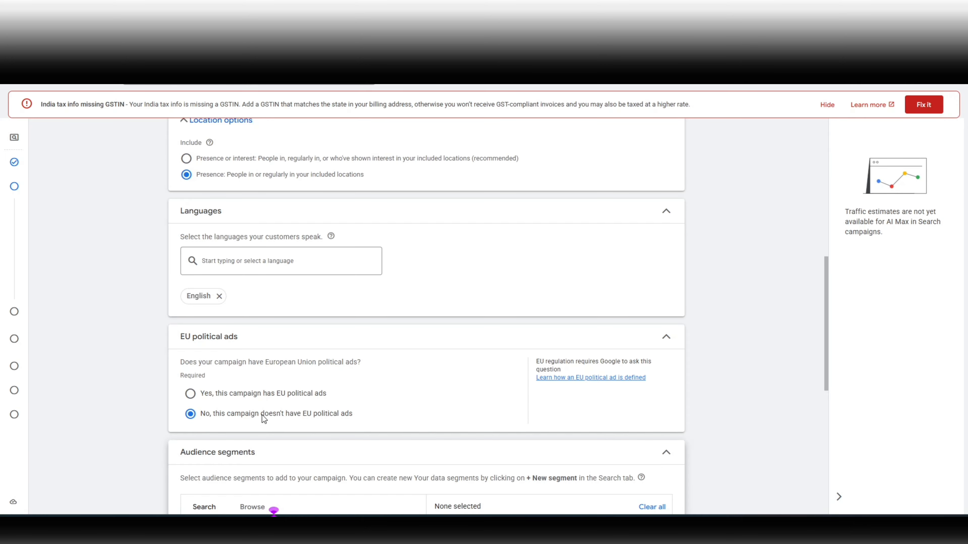
scroll(262, 415, "down", 1)
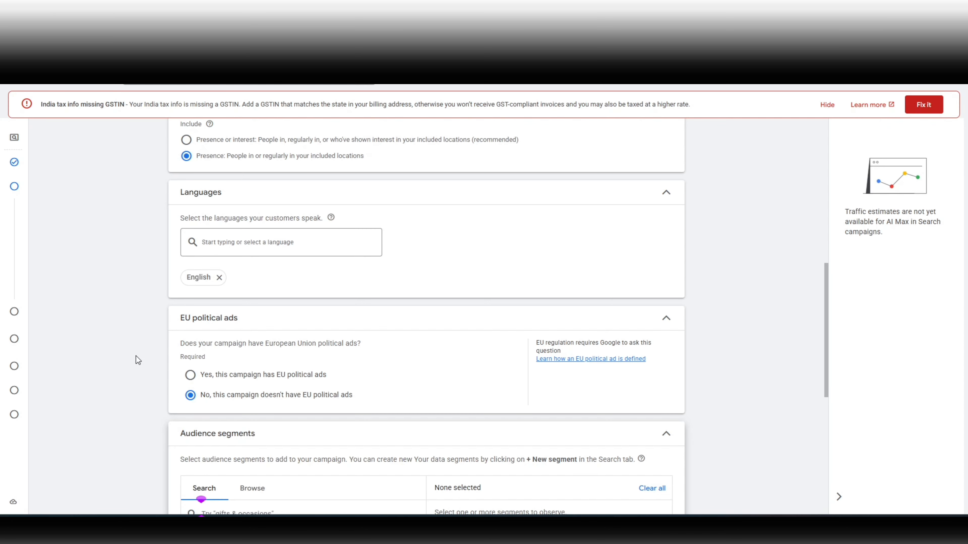
scroll(121, 374, "up", 1)
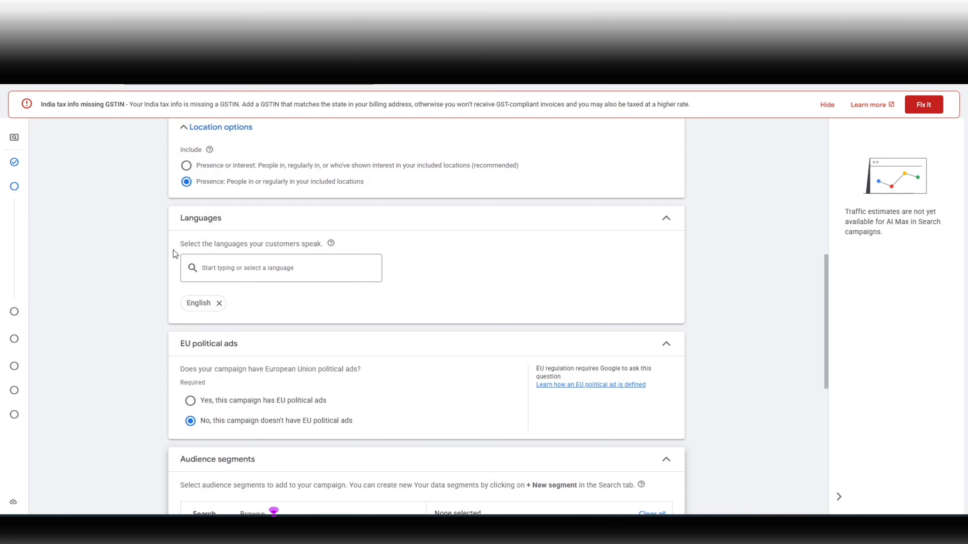